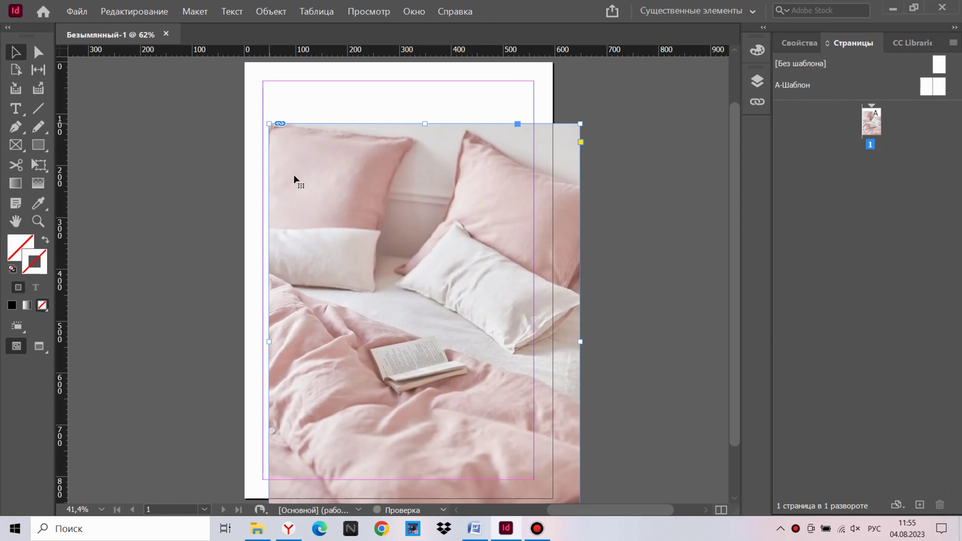
# Step: Place the pink bedroom photo on the page and stretch it down to the bottom edge
pyautogui.moveTo(294, 180); pyautogui.dragTo(317, 209)
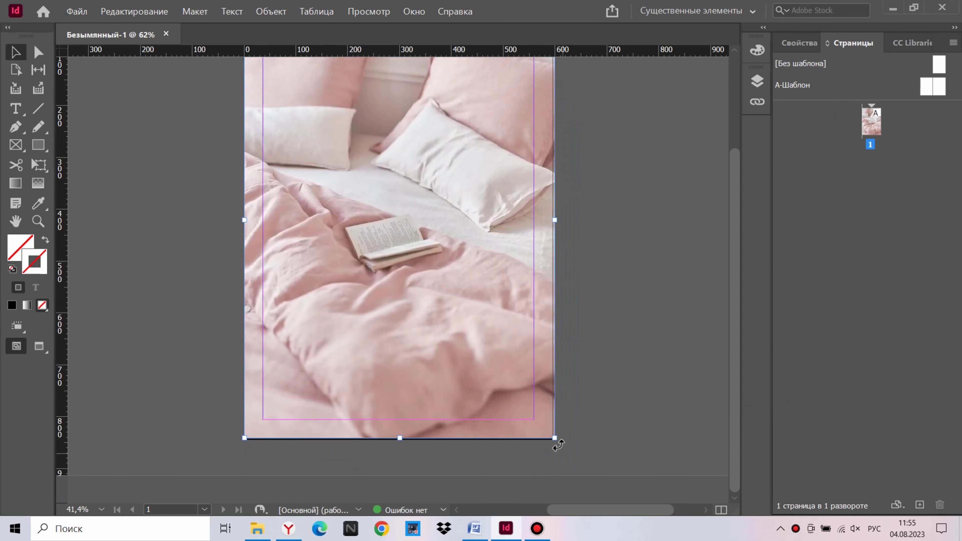
pyautogui.scroll(5, 399, 456)
pyautogui.moveTo(393, 408); pyautogui.dragTo(407, 402)
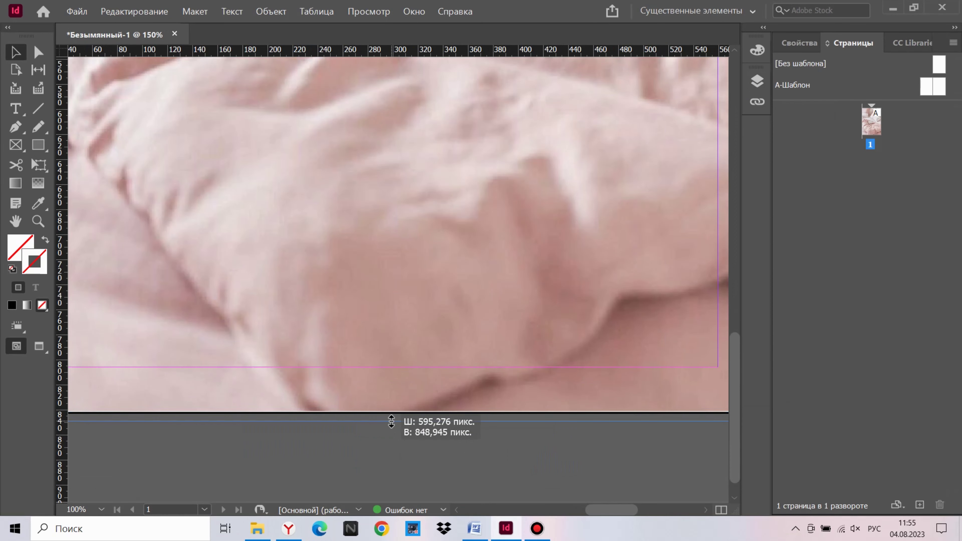
pyautogui.scroll(-5, 500, 359)
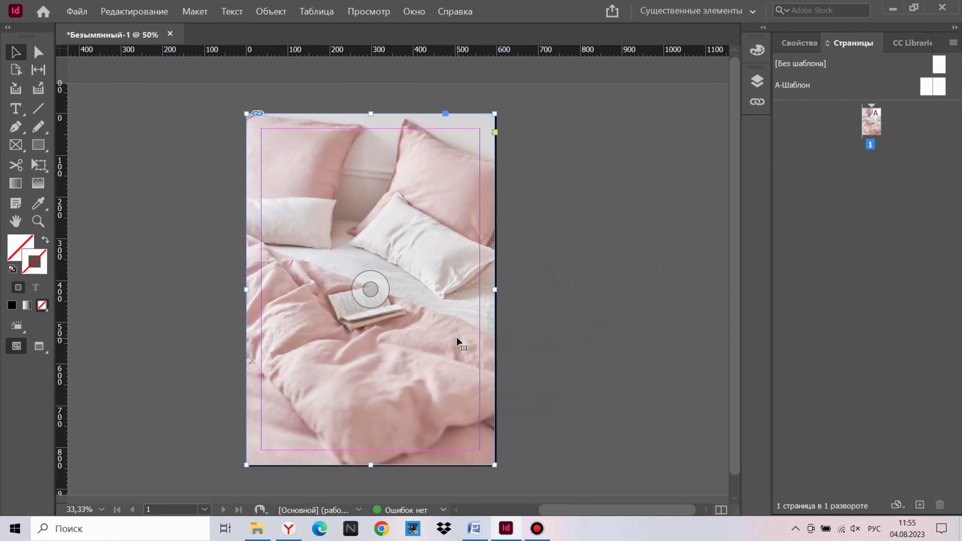
# Step: Stretch the photo to the right page edge, then drag in the grey kitten image
pyautogui.moveTo(288, 168); pyautogui.dragTo(303, 216)
pyautogui.hotkey('ctrl', 'z')
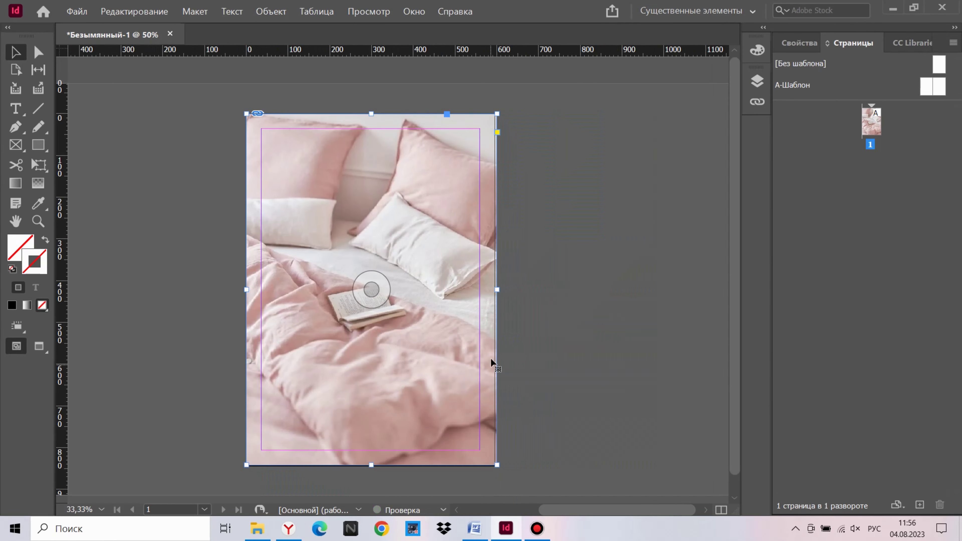
pyautogui.moveTo(492, 288); pyautogui.dragTo(496, 288)
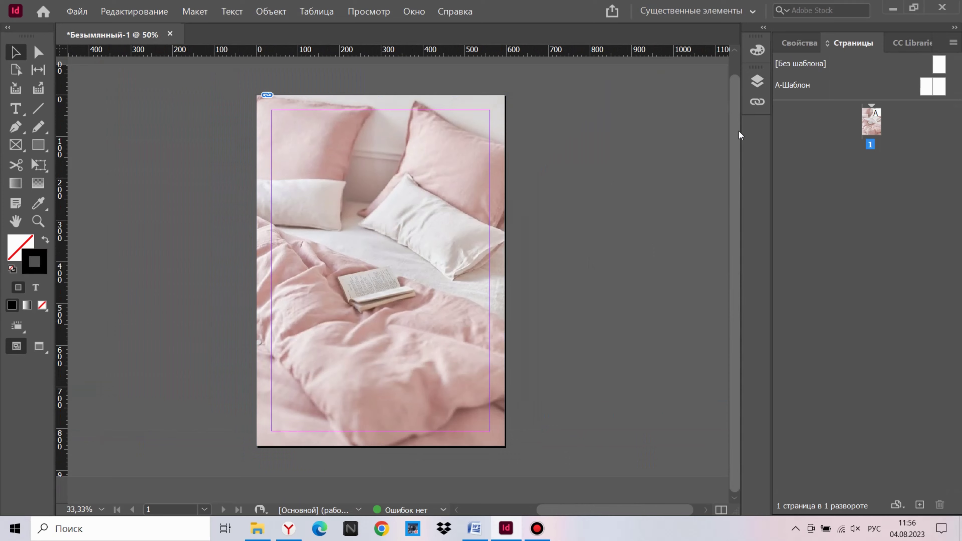
pyautogui.hotkey('alt', 'Tab')
pyautogui.moveTo(661, 201)
pyautogui.mouseDown()
pyautogui.moveTo(110, 163)
pyautogui.moveTo(117, 182)
pyautogui.mouseUp()
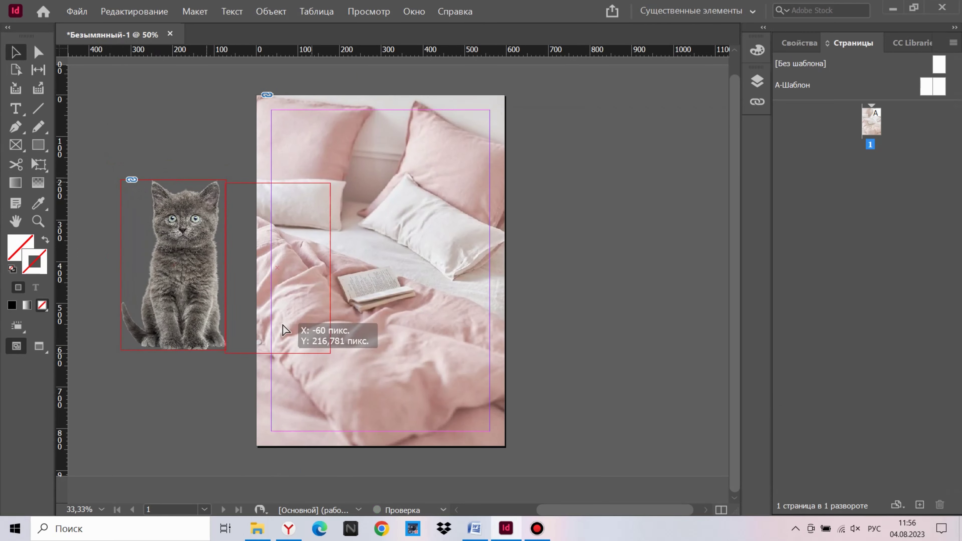
# Step: Move the kitten to the page centre and shrink it onto the bedding
pyautogui.moveTo(285, 330); pyautogui.dragTo(388, 315)
pyautogui.hotkey('ctrl', '=')
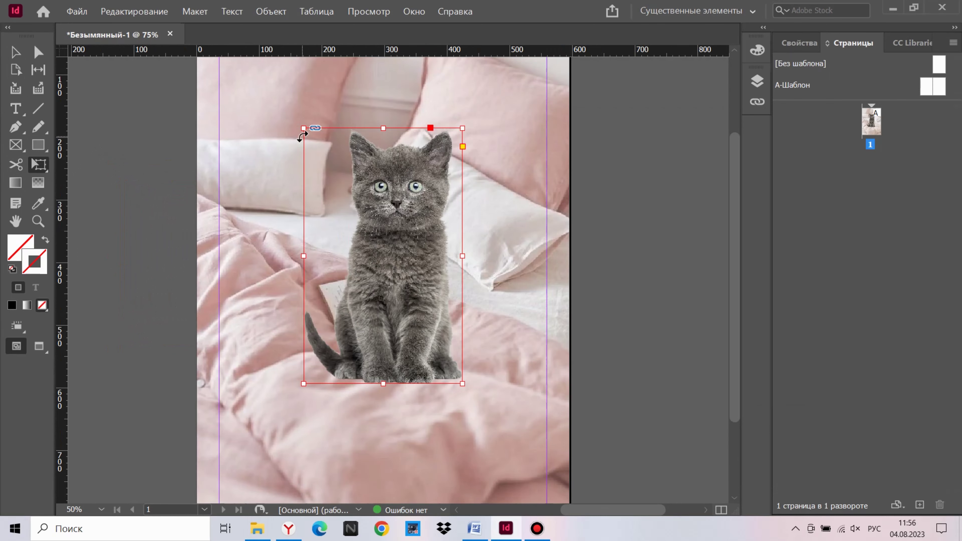
pyautogui.hotkey('ctrl', '-')
pyautogui.moveTo(305, 170); pyautogui.dragTo(320, 197)
pyautogui.press('v')
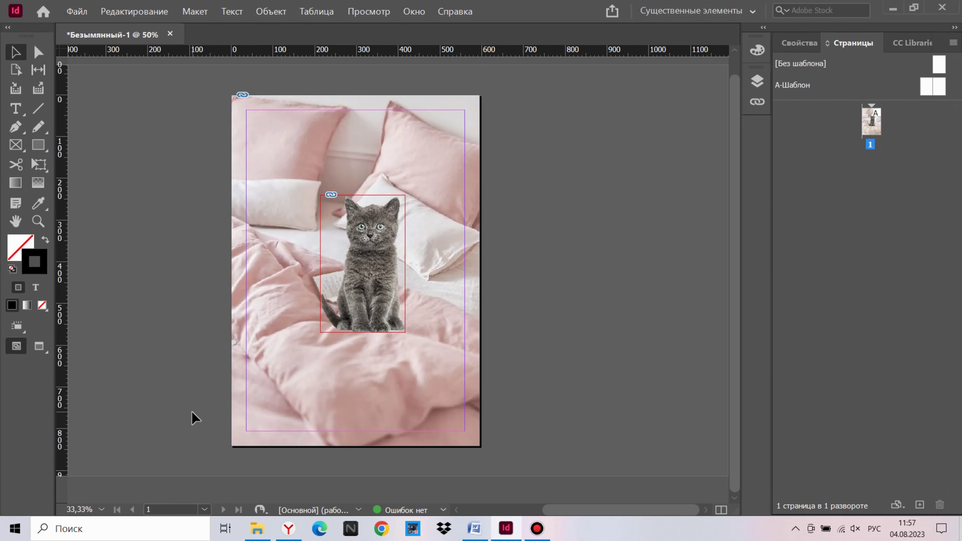
# Step: Open the kitten's Drop Shadow effect settings
pyautogui.rightClick(363, 263)
pyautogui.click(575, 363)
pyautogui.moveTo(149, 95)
pyautogui.mouseDown()
pyautogui.moveTo(459, 105)
pyautogui.moveTo(446, 93)
pyautogui.mouseUp()
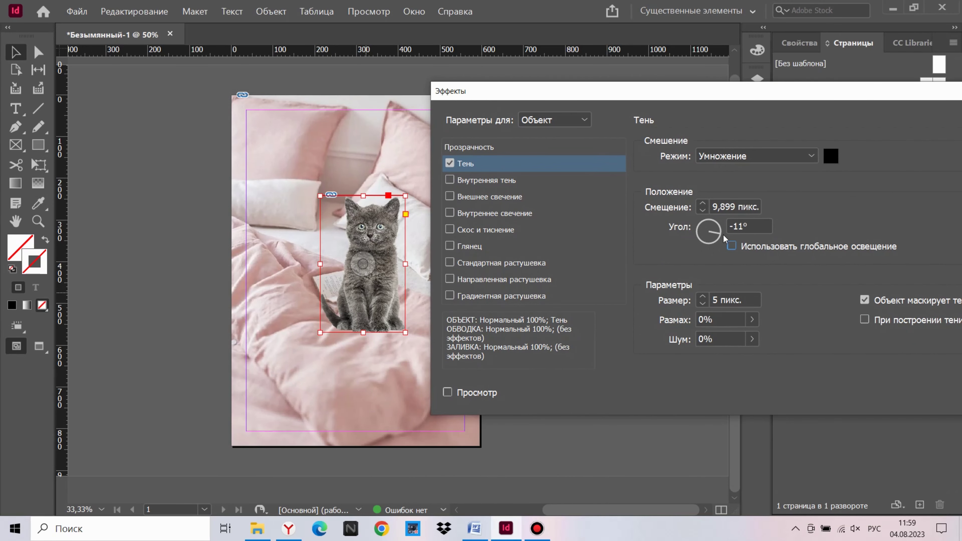
# Step: Set the kitten's shadow spread to 35% and adjust its opacity
pyautogui.click(751, 320)
pyautogui.write('35')
pyautogui.moveTo(738, 92); pyautogui.dragTo(592, 93)
pyautogui.click(948, 157)
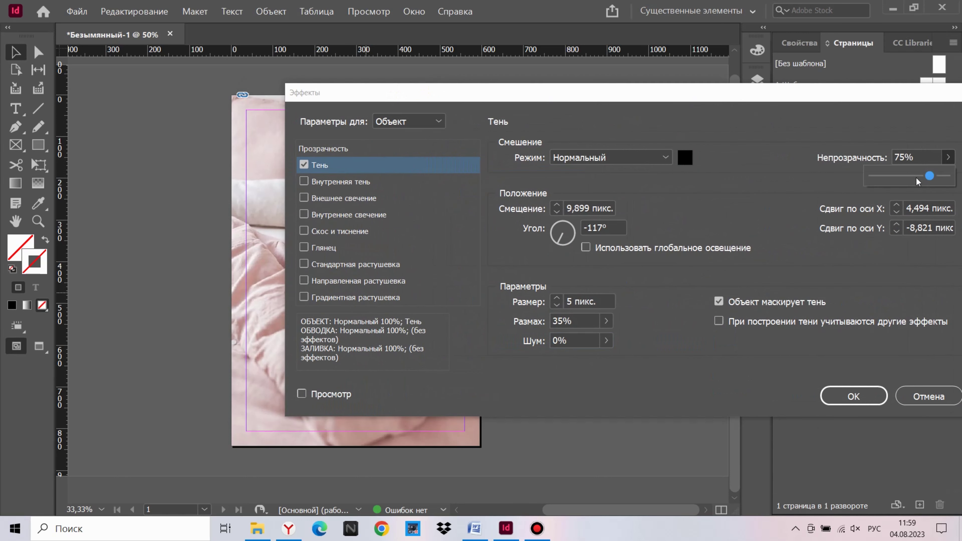
pyautogui.moveTo(408, 92); pyautogui.dragTo(590, 142)
# Step: Keep the effect on the whole object, change the angle and enable global light
pyautogui.click(590, 170)
pyautogui.click(587, 219)
pyautogui.click(590, 171)
pyautogui.click(580, 191)
pyautogui.click(755, 289)
pyautogui.click(752, 297)
pyautogui.press('Return')
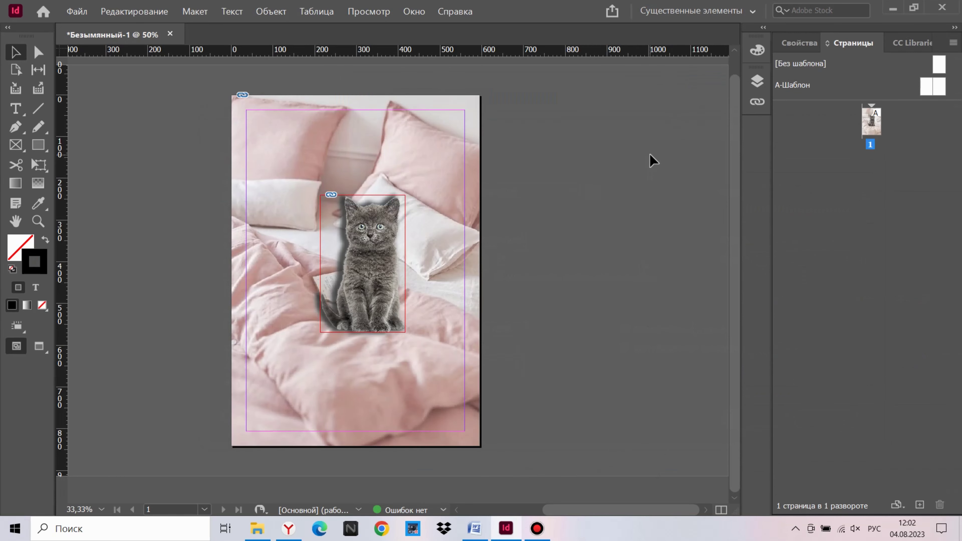
pyautogui.rightClick(378, 298)
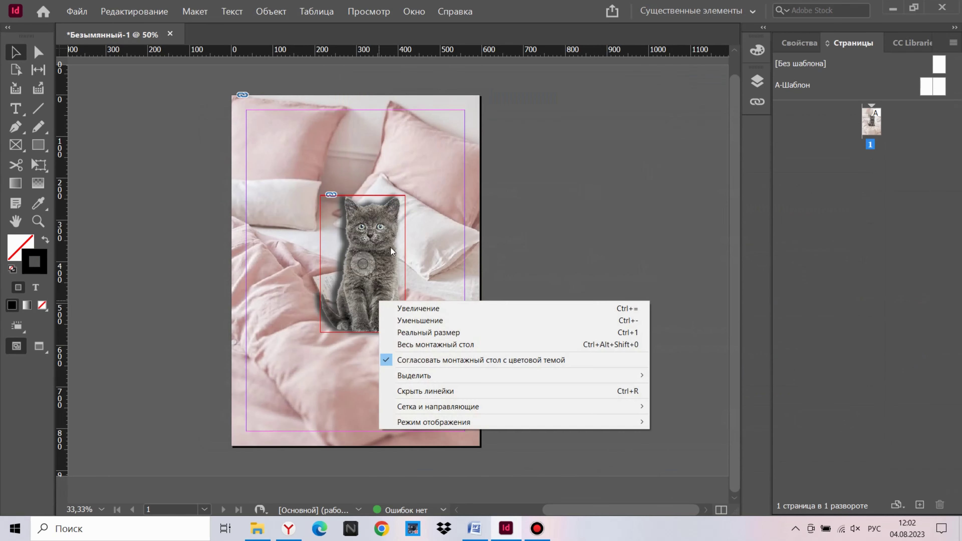
# Step: Reopen the kitten's drop shadow and switch its blend mode to Multiply
pyautogui.click(378, 298)
pyautogui.rightClick(379, 297)
pyautogui.click(597, 369)
pyautogui.moveTo(393, 118); pyautogui.dragTo(620, 71)
pyautogui.click(742, 140)
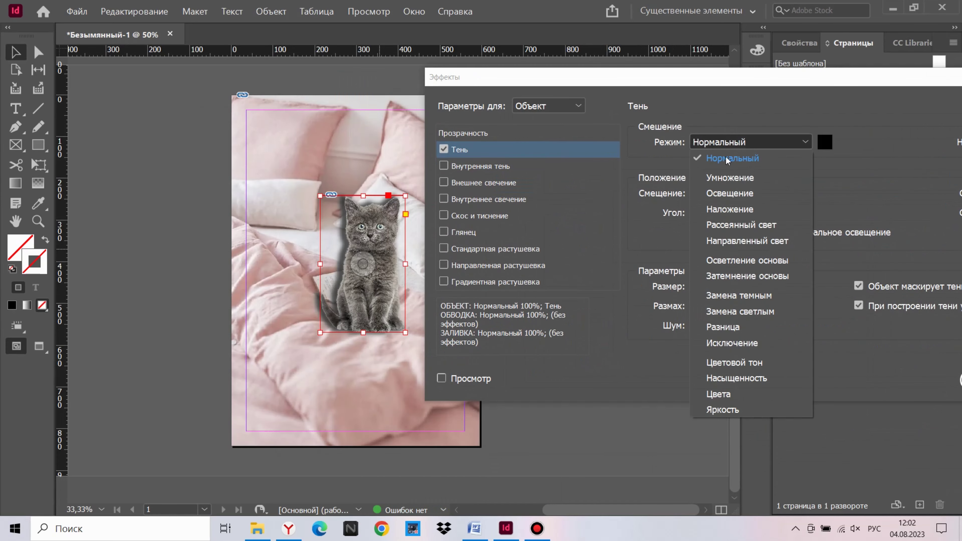
pyautogui.click(719, 176)
# Step: Give the kitten's shadow an 83° angle, 4 px size and near-zero spread
pyautogui.moveTo(332, 72); pyautogui.dragTo(495, 100)
pyautogui.click(690, 248)
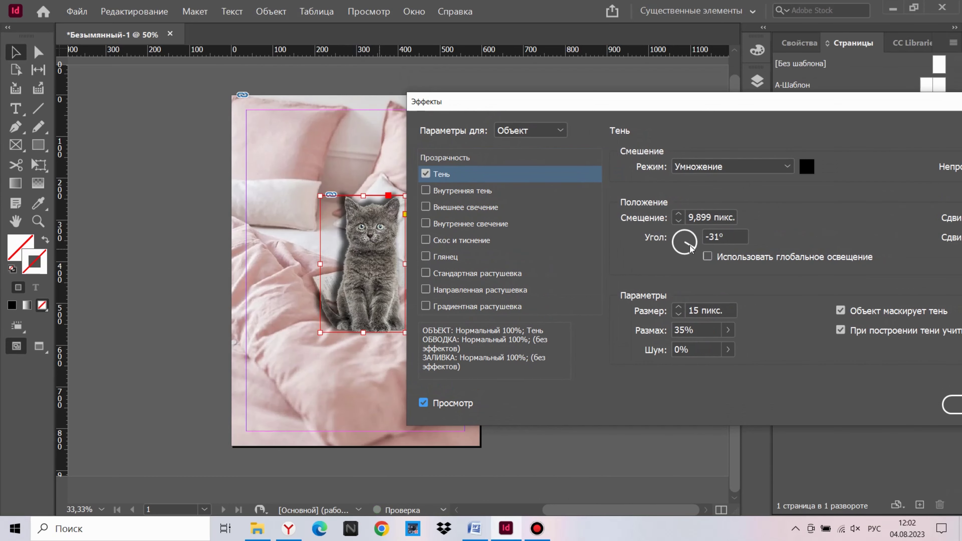
pyautogui.tripleClick(678, 307)
pyautogui.moveTo(678, 101); pyautogui.dragTo(485, 112)
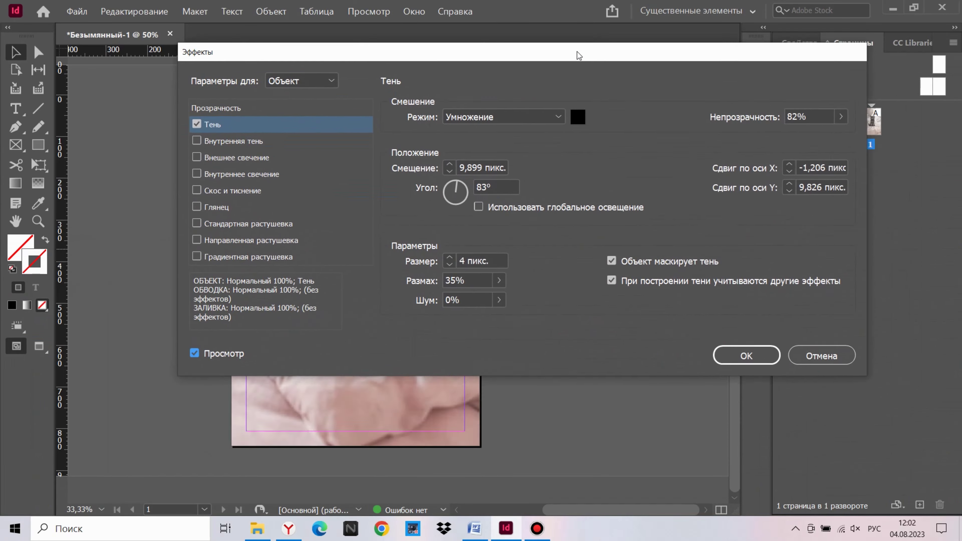
pyautogui.moveTo(258, 118); pyautogui.dragTo(479, 92)
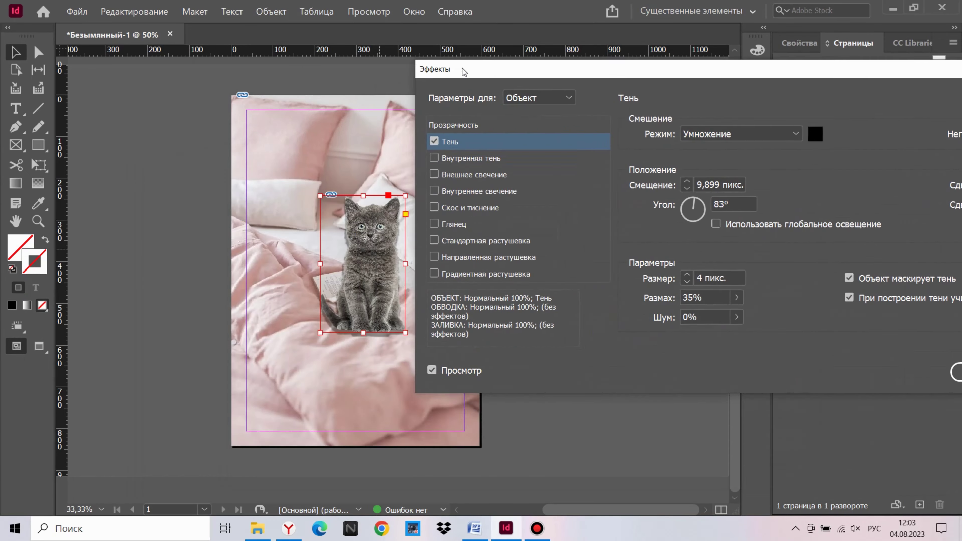
pyautogui.moveTo(756, 314); pyautogui.dragTo(678, 333)
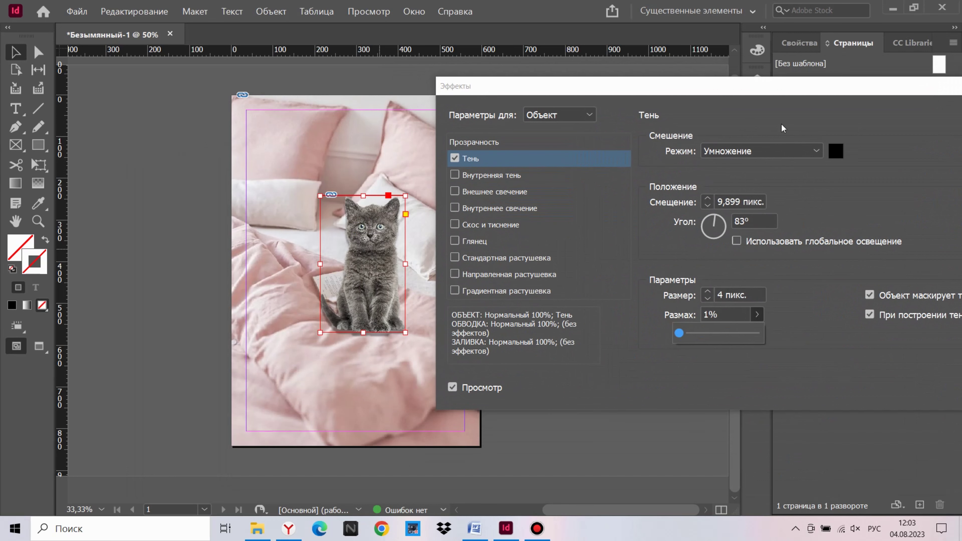
pyautogui.press('Return')
# Step: Place the pink heart image, shrink it, tilt it clockwise and set it before the kitten
pyautogui.click(756, 80)
pyautogui.click(519, 370)
pyautogui.hotkey('alt', 'Tab')
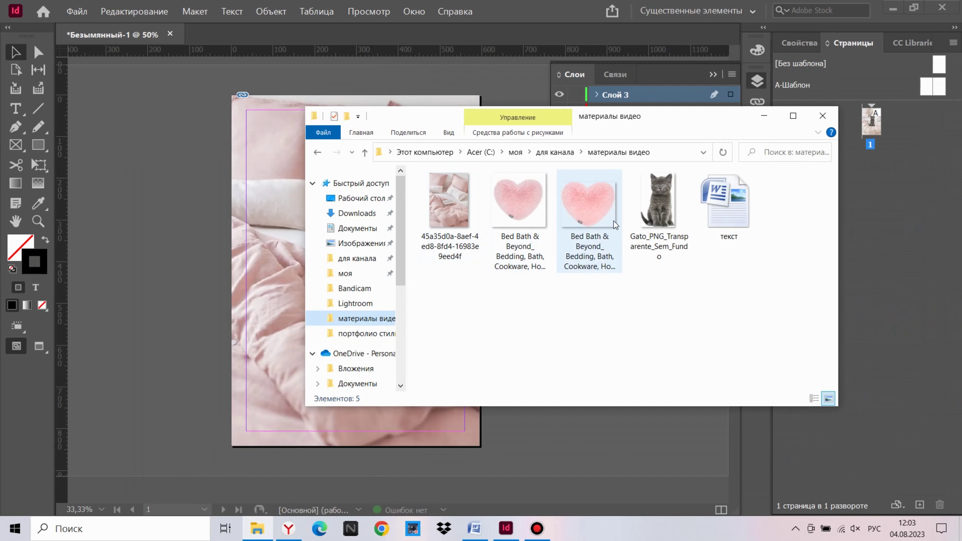
pyautogui.moveTo(614, 224)
pyautogui.mouseDown()
pyautogui.moveTo(119, 176)
pyautogui.moveTo(252, 290)
pyautogui.mouseUp()
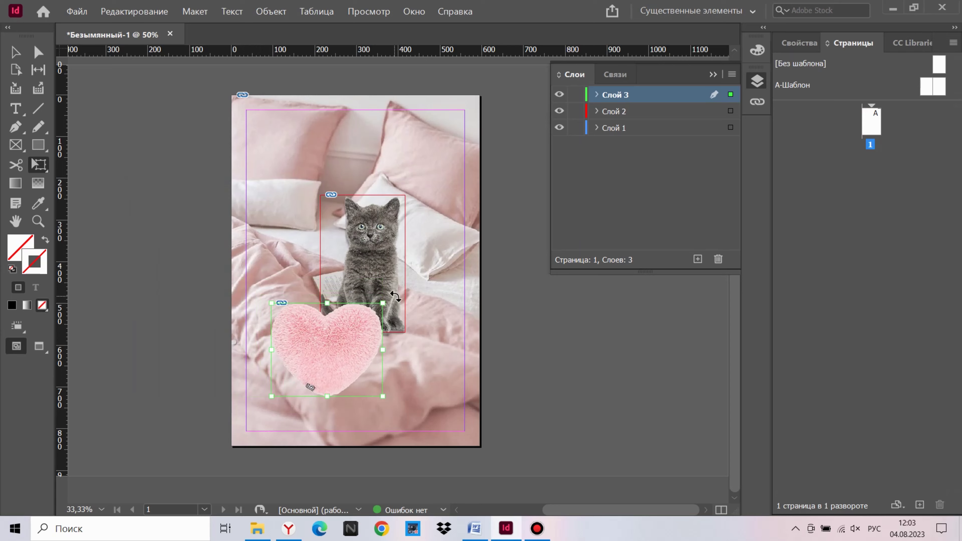
pyautogui.moveTo(329, 341); pyautogui.dragTo(386, 341)
pyautogui.moveTo(321, 288); pyautogui.dragTo(347, 273)
pyautogui.hotkey('ctrl', '=')
pyautogui.moveTo(365, 318); pyautogui.dragTo(392, 337)
pyautogui.rightClick(379, 197)
# Step: Give the heart a drop shadow with a new angle, 2% spread and adjusted opacity
pyautogui.click(576, 369)
pyautogui.moveTo(341, 103)
pyautogui.mouseDown()
pyautogui.moveTo(545, 187)
pyautogui.moveTo(556, 118)
pyautogui.moveTo(497, 114)
pyautogui.moveTo(664, 121)
pyautogui.mouseUp()
pyautogui.click(810, 263)
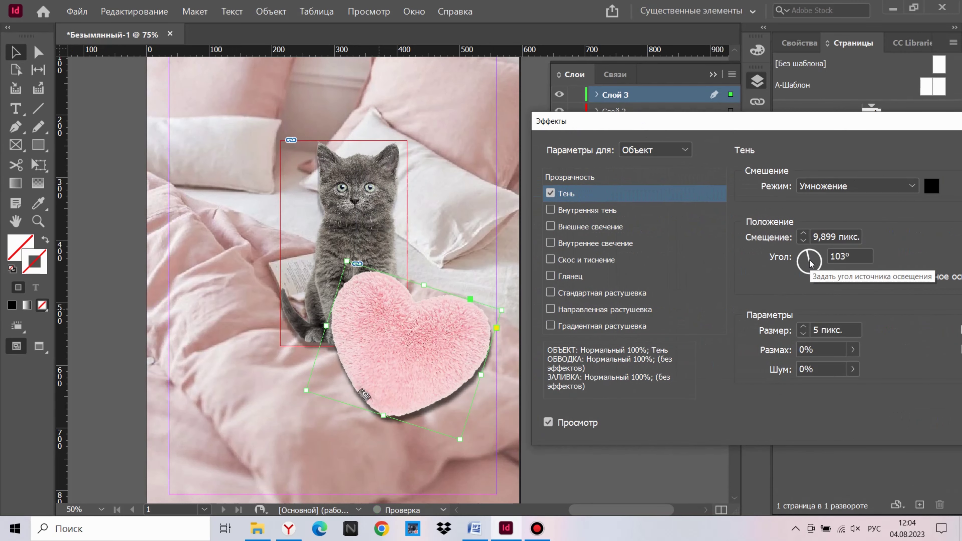
pyautogui.moveTo(852, 349); pyautogui.dragTo(814, 372)
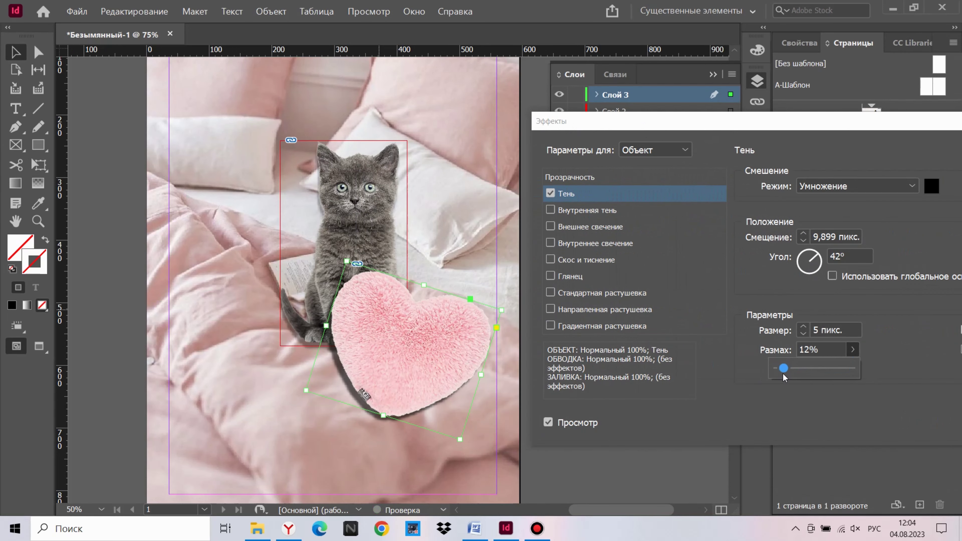
pyautogui.moveTo(776, 121)
pyautogui.mouseDown()
pyautogui.moveTo(669, 106)
pyautogui.moveTo(244, 394)
pyautogui.mouseUp()
pyautogui.click(694, 450)
# Step: Turn off Object Knocks Out Shadow and set the heart shadow's blend mode to Screen
pyautogui.moveTo(378, 387); pyautogui.dragTo(649, 17)
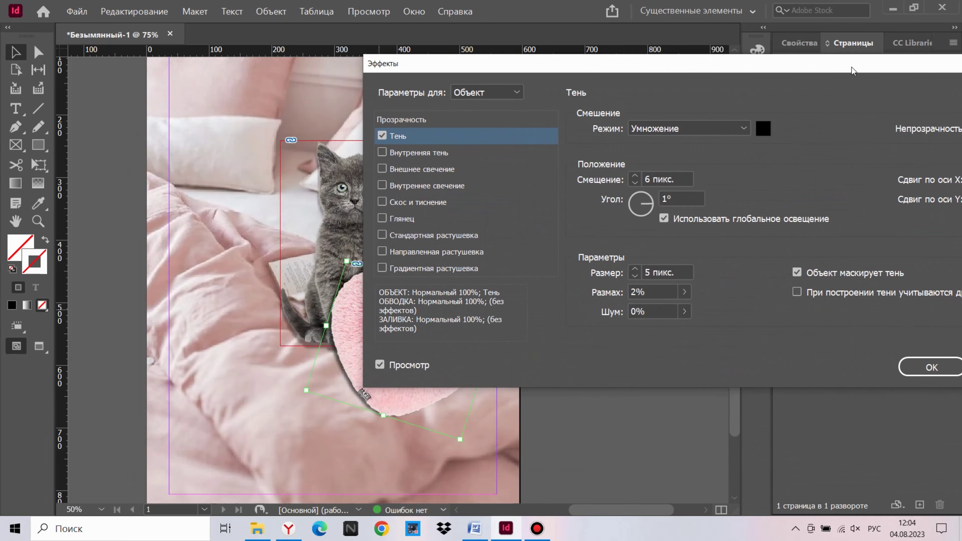
pyautogui.click(735, 226)
pyautogui.click(627, 83)
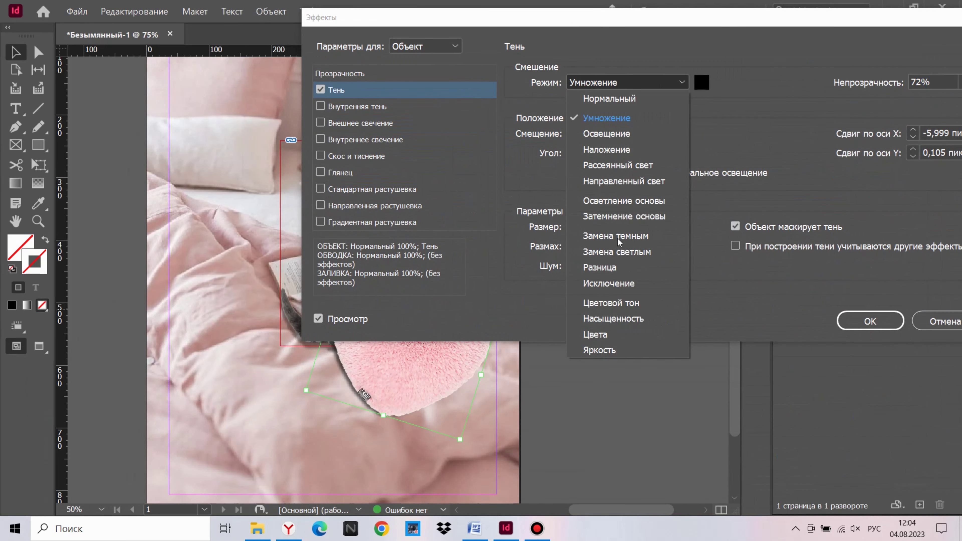
pyautogui.press('Down')
pyautogui.press('Down')
pyautogui.press('Return')
pyautogui.press('Down')
pyautogui.click(869, 321)
pyautogui.scroll(3, 269, 348)
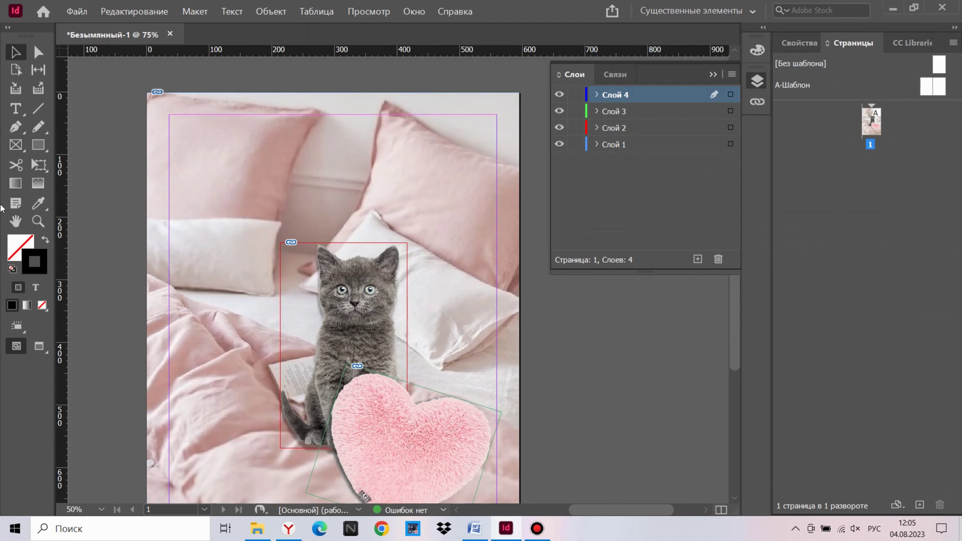
# Step: Draw a text frame near the page top and select its title text 'Котолог'
pyautogui.click(16, 109)
pyautogui.moveTo(217, 114); pyautogui.dragTo(452, 180)
pyautogui.write('Котолог')
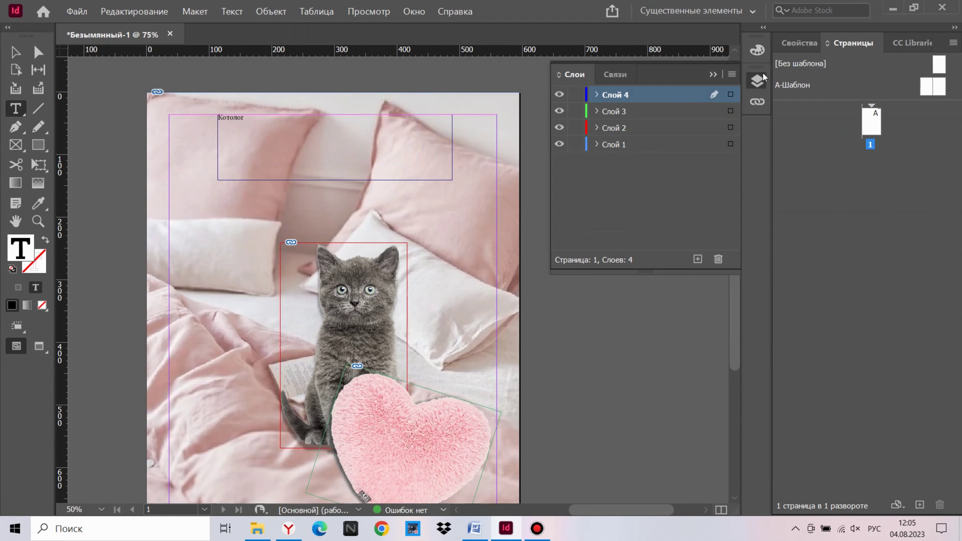
pyautogui.click(763, 77)
pyautogui.hotkey('ctrl', 'a')
# Step: Try several fill swatches, including none and cyan, on the title text
pyautogui.click(786, 209)
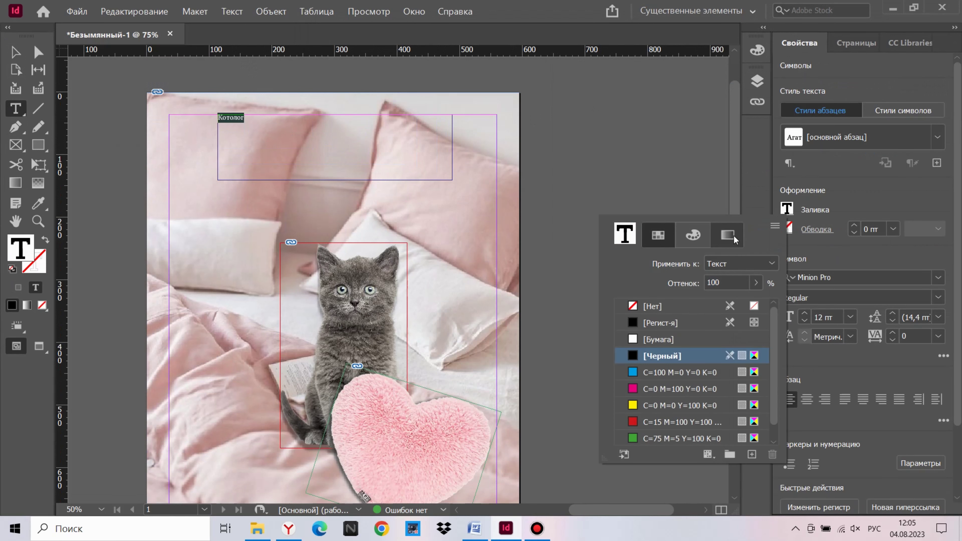
pyautogui.click(29, 308)
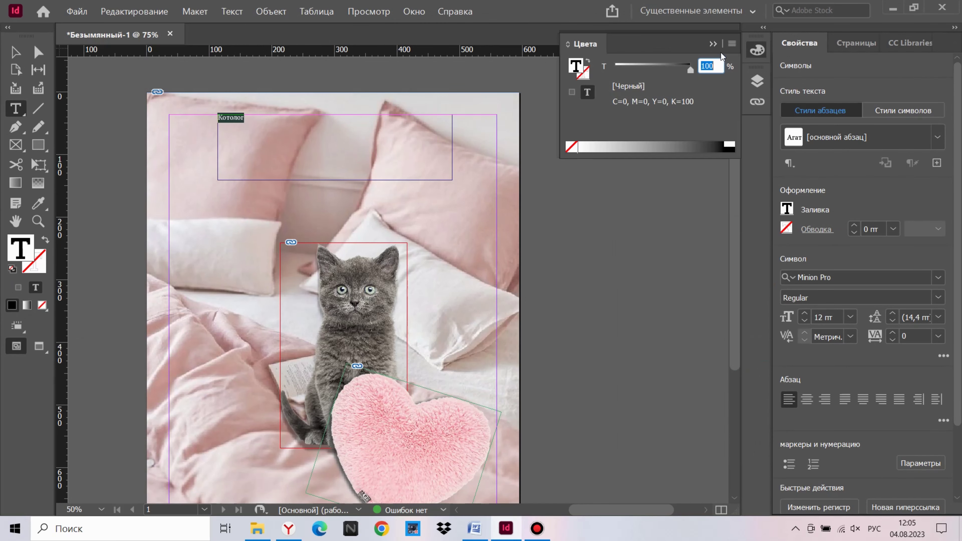
pyautogui.click(786, 209)
pyautogui.click(635, 323)
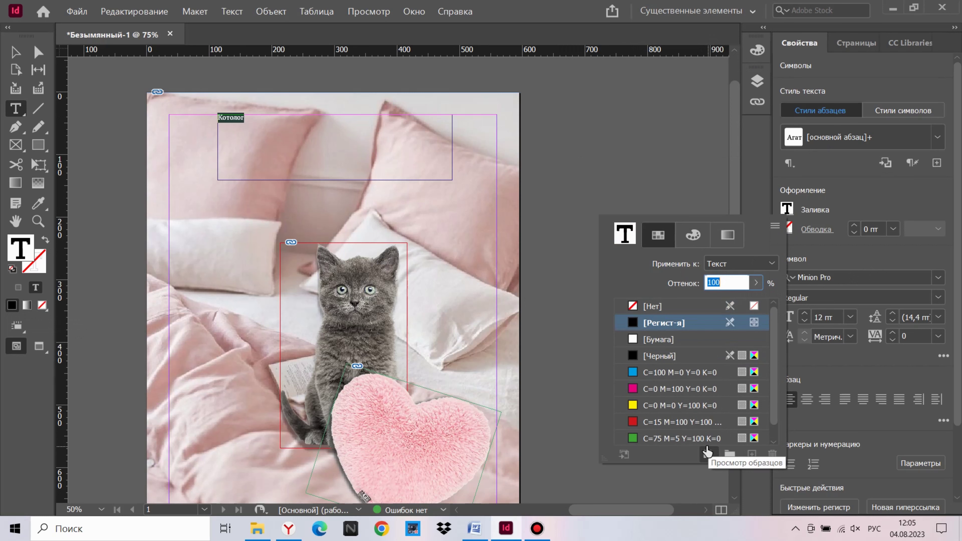
pyautogui.click(693, 235)
pyautogui.click(727, 235)
pyautogui.click(658, 234)
pyautogui.click(651, 306)
pyautogui.doubleClick(673, 372)
pyautogui.click(606, 187)
pyautogui.click(811, 180)
# Step: Mix a deep magenta title colour (R159 G23 B100) in the Color Picker
pyautogui.doubleClick(625, 233)
pyautogui.click(681, 195)
pyautogui.click(555, 355)
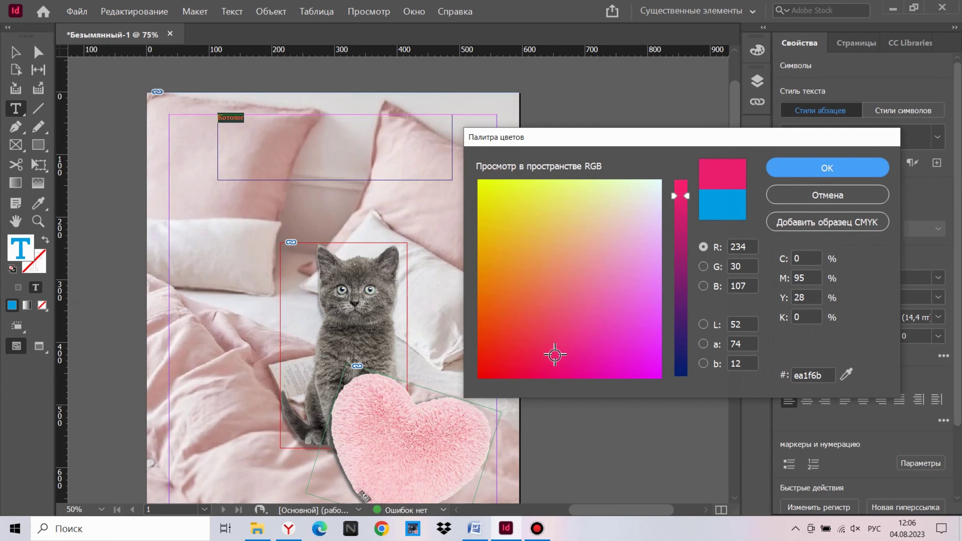
pyautogui.moveTo(686, 219); pyautogui.dragTo(687, 245)
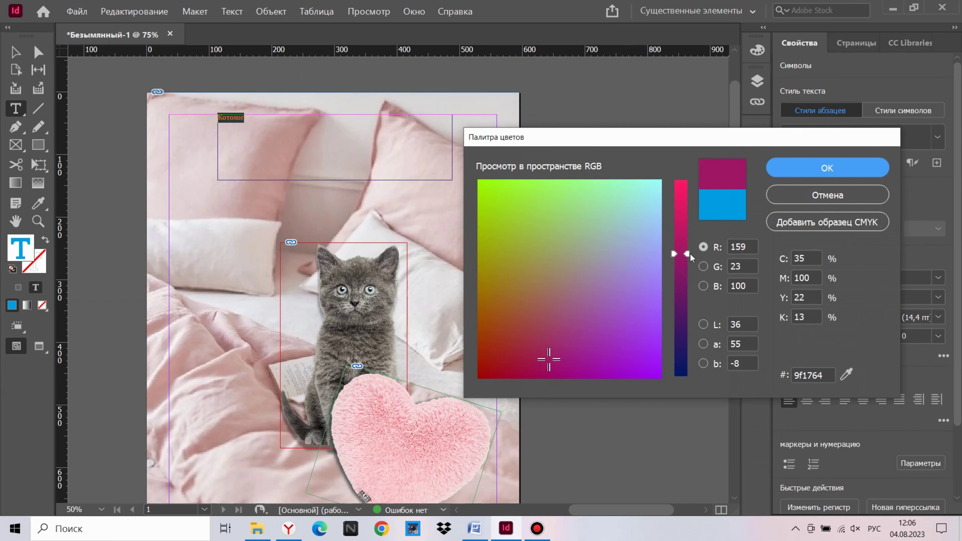
pyautogui.press('Return')
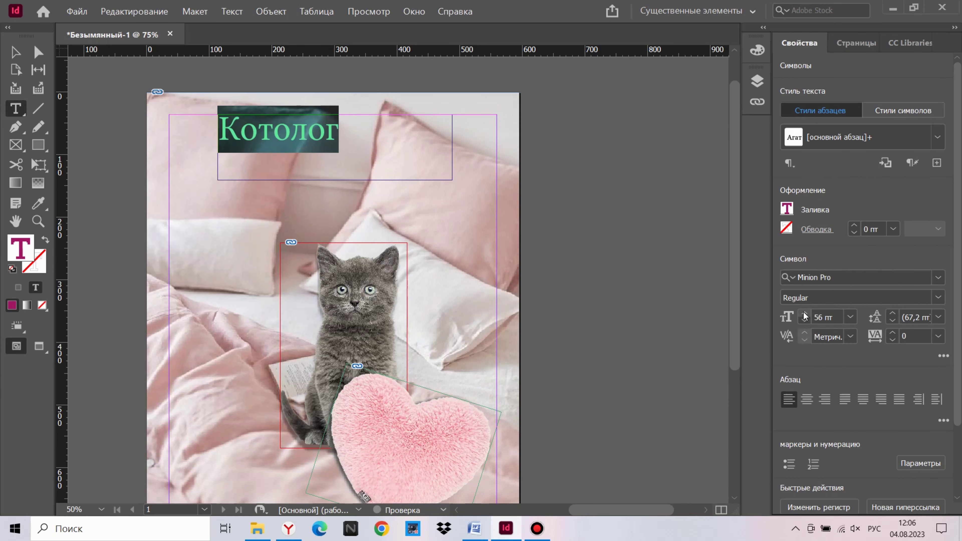
# Step: Enlarge the title to 71 pt and try the Maria-Celesta font
pyautogui.click(805, 313)
pyautogui.click(938, 277)
pyautogui.moveTo(958, 159); pyautogui.dragTo(959, 93)
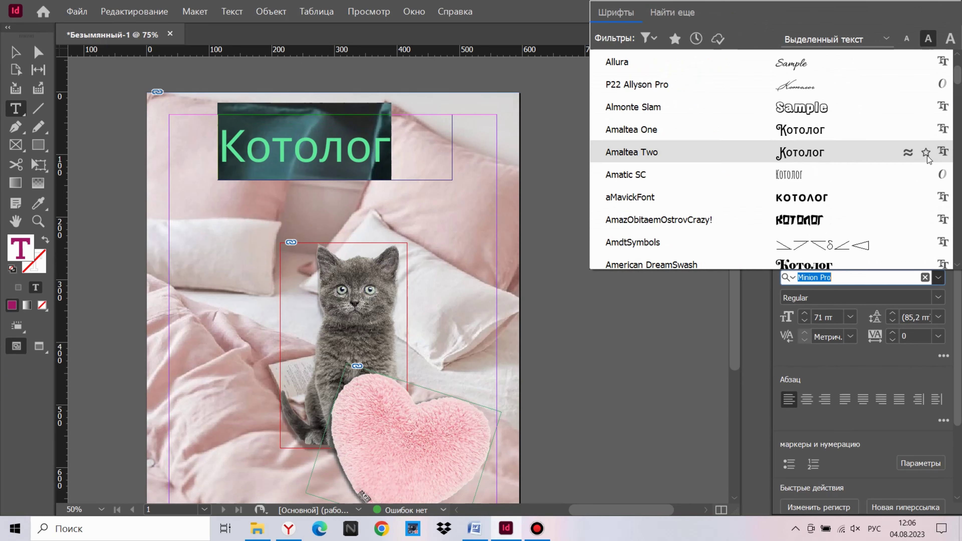
pyautogui.scroll(-2, 844, 182)
pyautogui.scroll(-15, 844, 182)
pyautogui.scroll(-10, 843, 186)
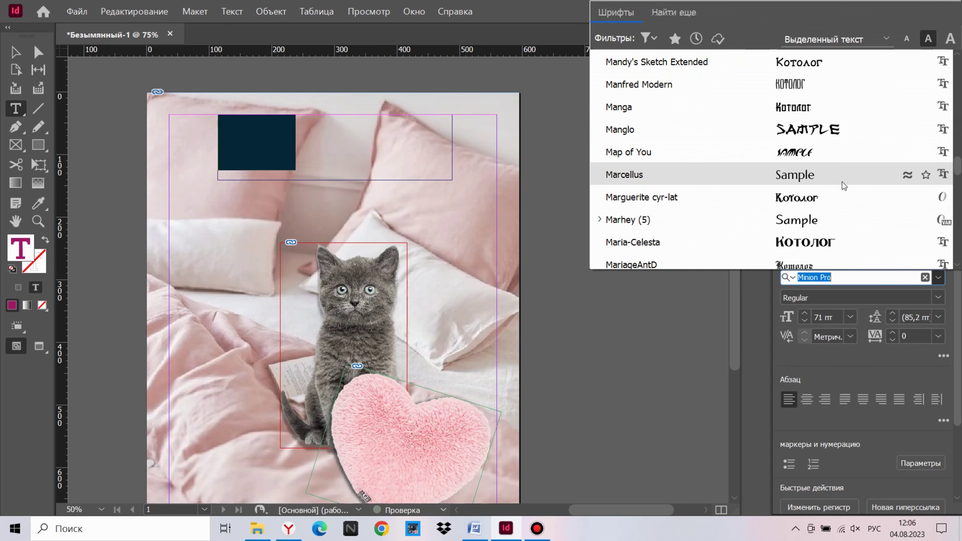
pyautogui.scroll(-2, 843, 197)
pyautogui.click(753, 153)
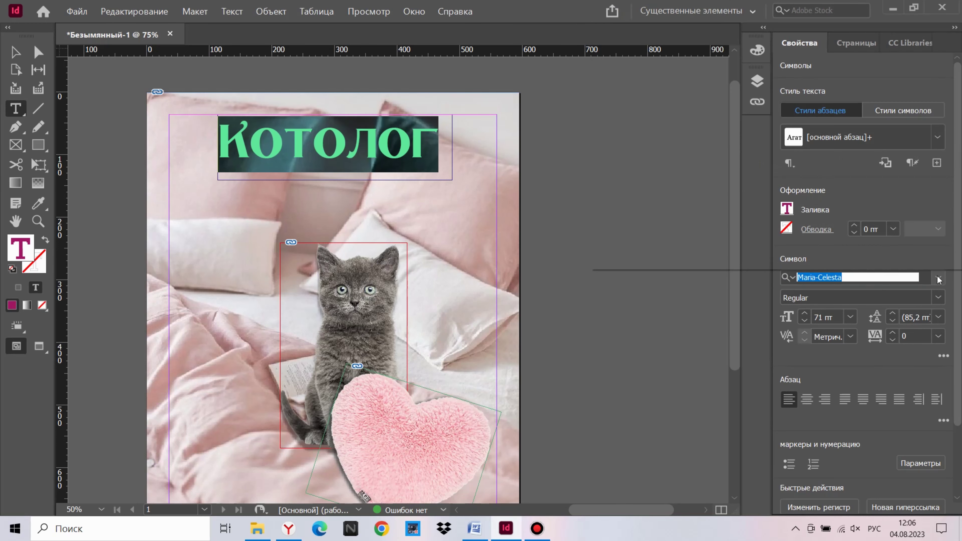
# Step: Set the title in Marguerite cyr-lat, centre it, and raise it to 82 pt
pyautogui.click(937, 279)
pyautogui.scroll(-5, 758, 151)
pyautogui.scroll(-1, 757, 152)
pyautogui.scroll(-1, 757, 151)
pyautogui.scroll(-2, 959, 155)
pyautogui.scroll(-2, 959, 159)
pyautogui.scroll(-2, 960, 162)
pyautogui.scroll(-3, 959, 165)
pyautogui.scroll(-3, 959, 166)
pyautogui.scroll(-3, 958, 165)
pyautogui.scroll(-3, 959, 166)
pyautogui.scroll(-3, 958, 165)
pyautogui.scroll(-3, 958, 166)
pyautogui.scroll(-3, 958, 166)
pyautogui.scroll(-3, 959, 165)
pyautogui.scroll(-3, 958, 166)
pyautogui.scroll(-3, 958, 166)
pyautogui.click(958, 166)
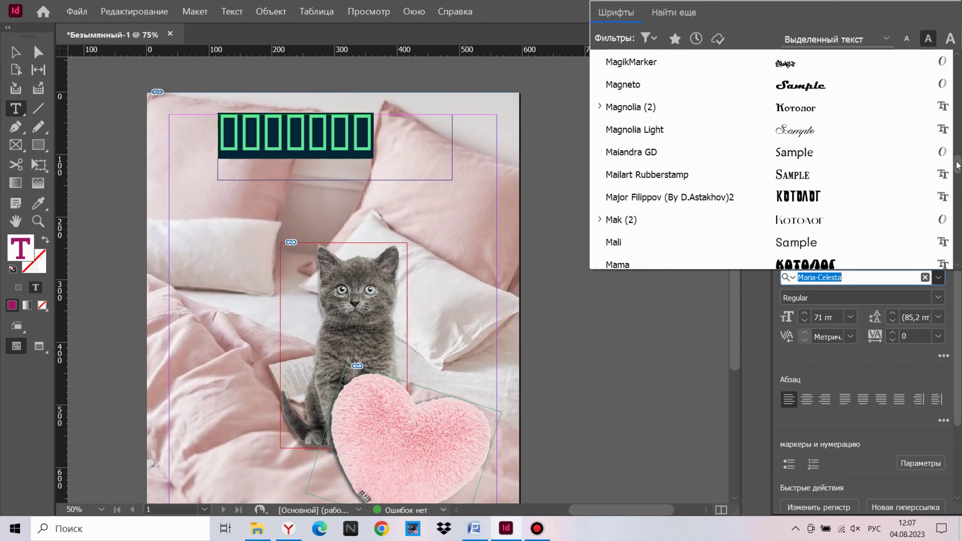
pyautogui.scroll(-3, 848, 150)
pyautogui.click(847, 151)
pyautogui.click(806, 398)
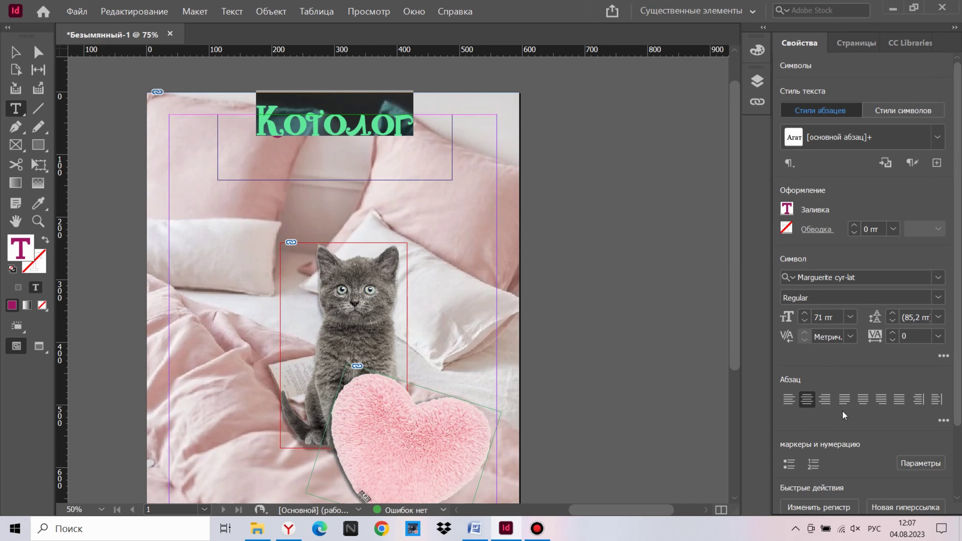
pyautogui.click(803, 316)
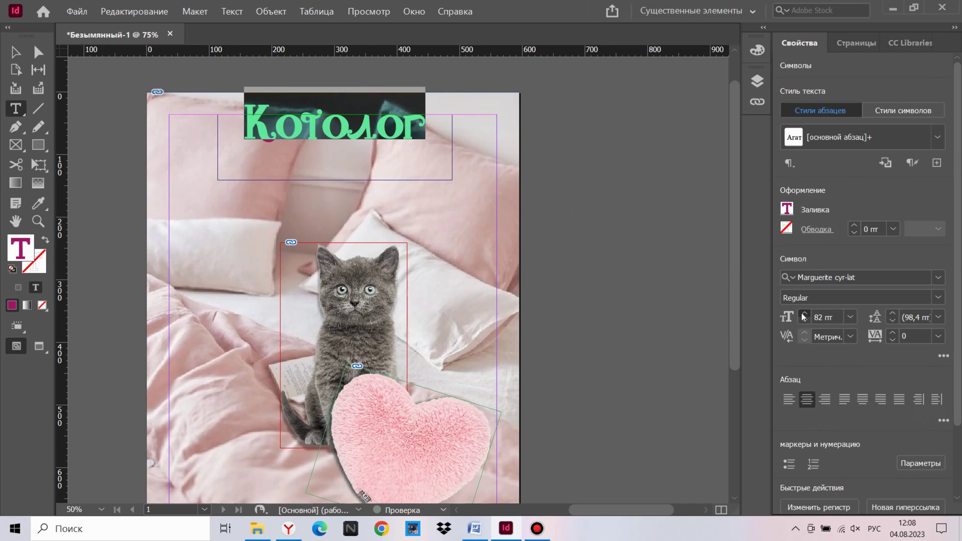
# Step: Nudge the title frame up and left and fine-tune the title's font size
pyautogui.press('Escape')
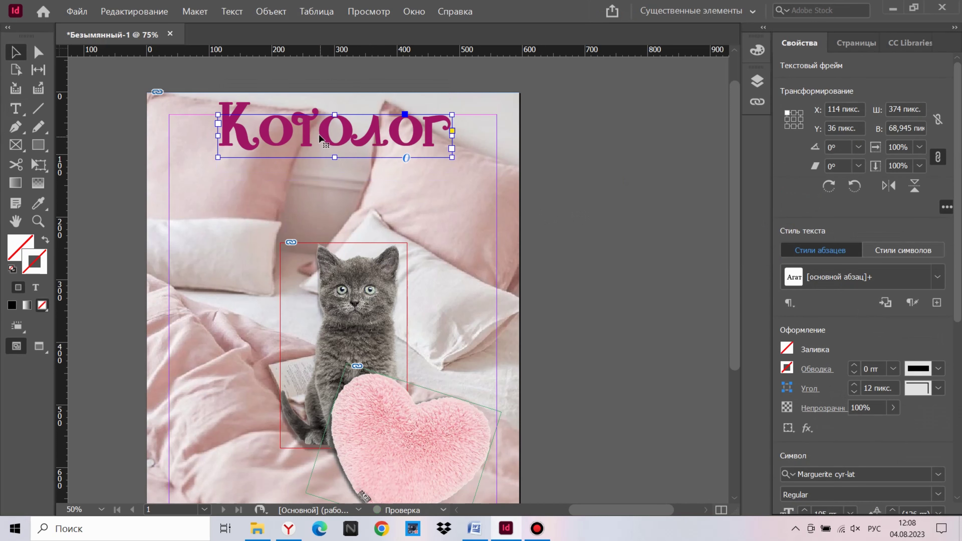
pyautogui.moveTo(321, 141); pyautogui.dragTo(304, 130)
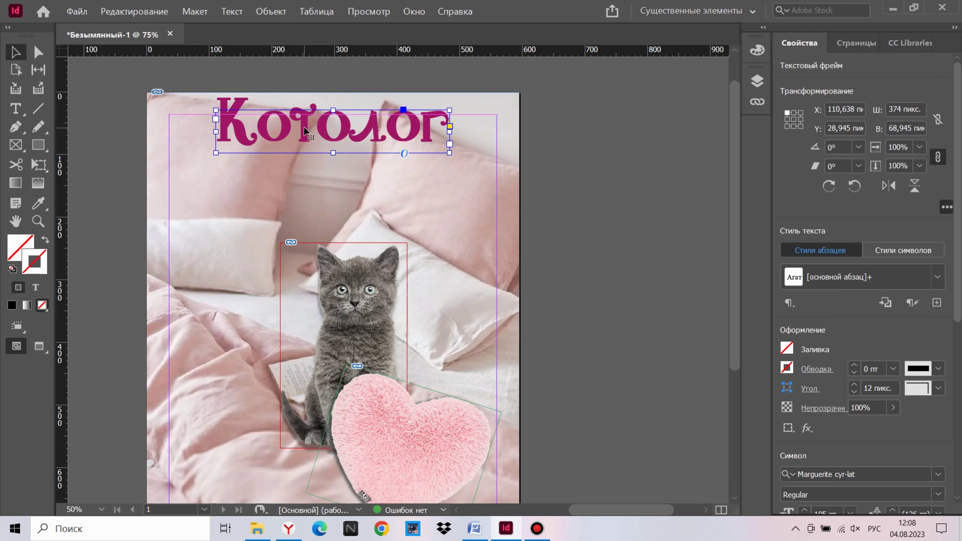
pyautogui.scroll(-3, 852, 378)
pyautogui.click(803, 423)
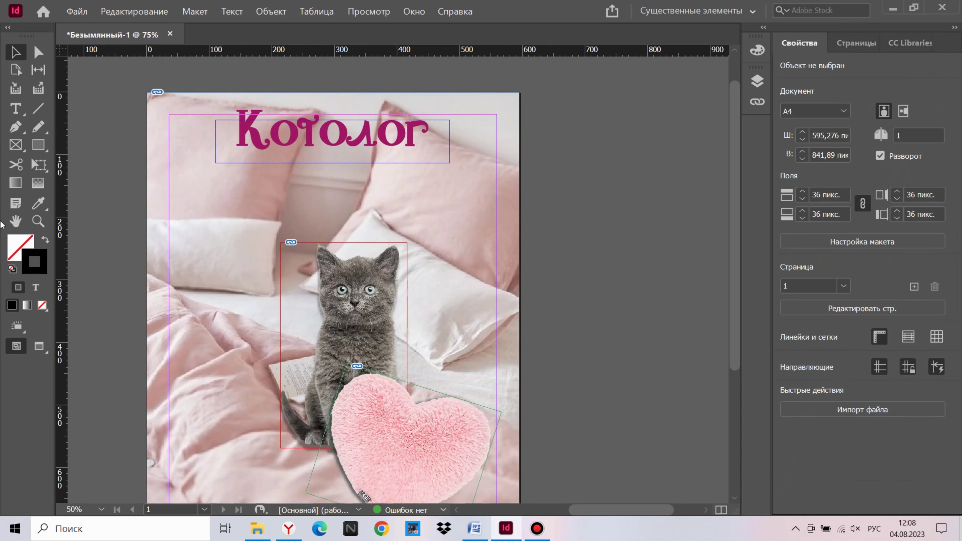
# Step: Recolour the title text deep purple in the Color Picker
pyautogui.doubleClick(424, 138)
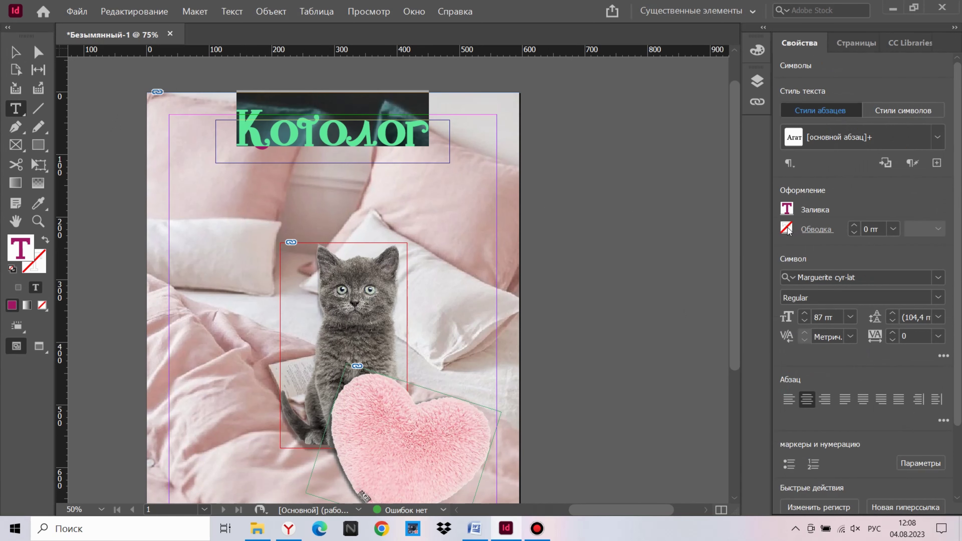
pyautogui.click(786, 229)
pyautogui.doubleClick(31, 272)
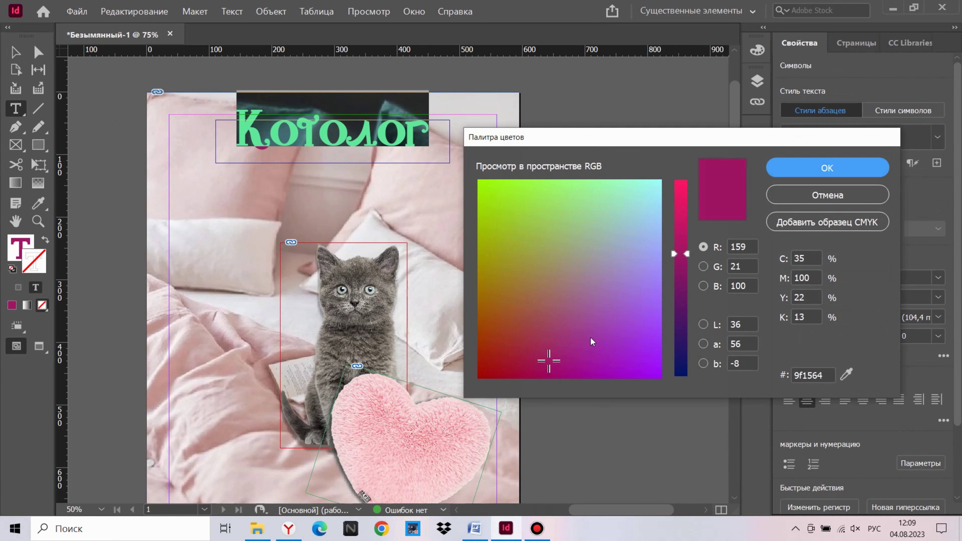
pyautogui.moveTo(592, 342); pyautogui.dragTo(561, 407)
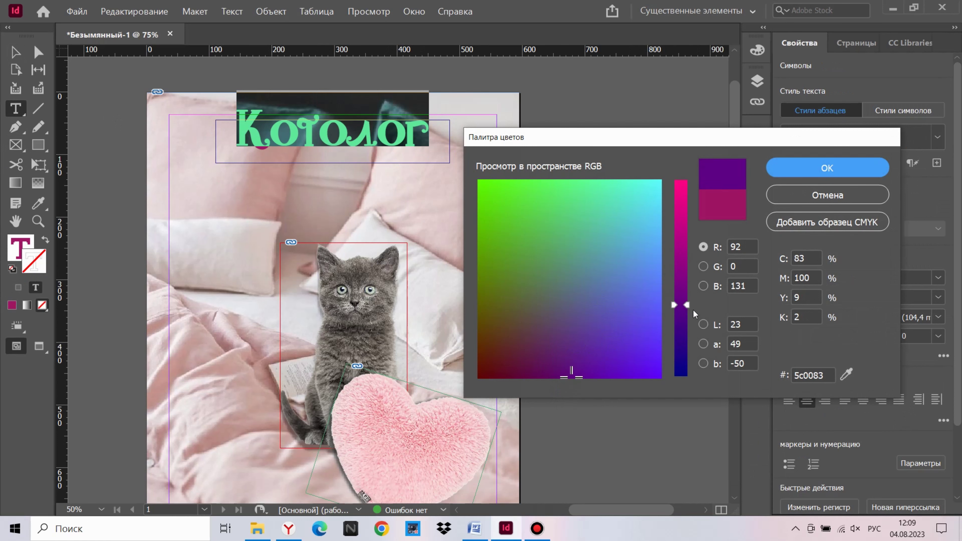
pyautogui.press('Return')
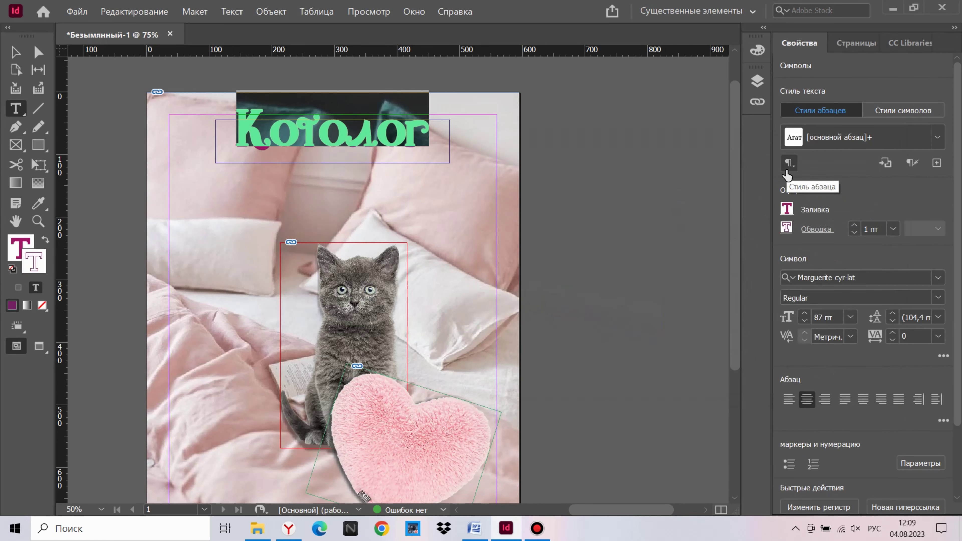
# Step: Reposition the title frame near the top margin and show the document's layers list
pyautogui.click(14, 55)
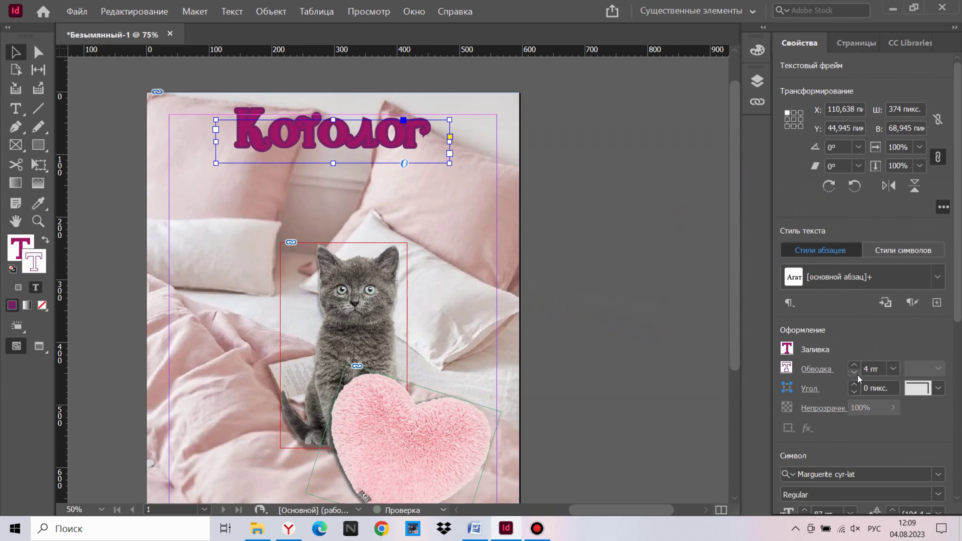
pyautogui.click(133, 76)
pyautogui.moveTo(289, 142); pyautogui.dragTo(289, 137)
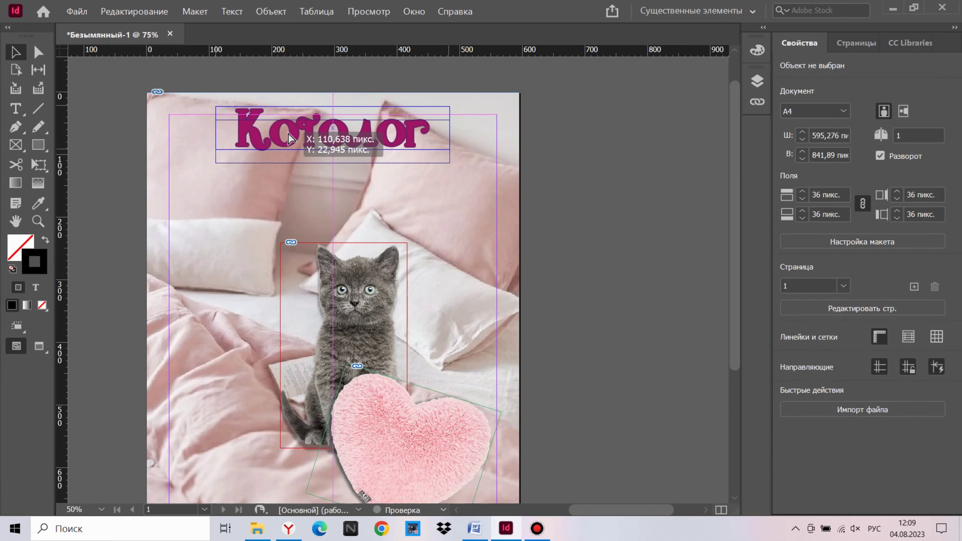
pyautogui.moveTo(960, 269); pyautogui.dragTo(959, 453)
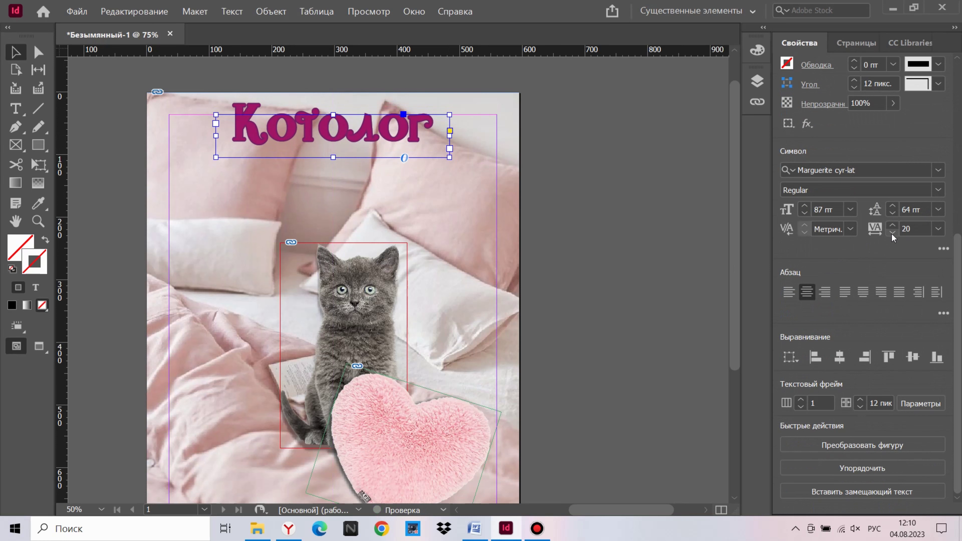
pyautogui.click(624, 265)
pyautogui.click(359, 144)
pyautogui.moveTo(359, 144); pyautogui.dragTo(360, 149)
pyautogui.click(757, 80)
pyautogui.click(652, 379)
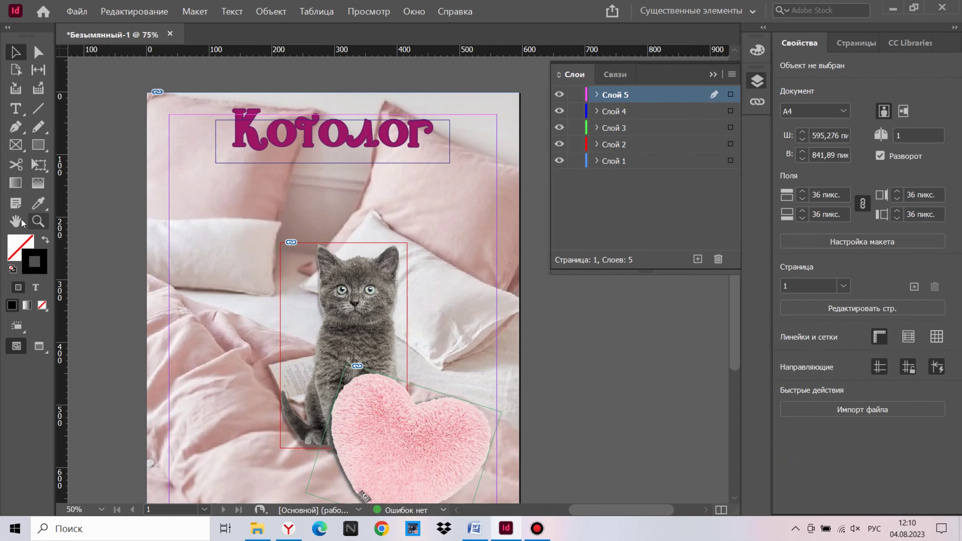
# Step: Type the subtitle 'Лучший журнал про кошек в мире' and give it a purple fill
pyautogui.write('л про кошек в мире')
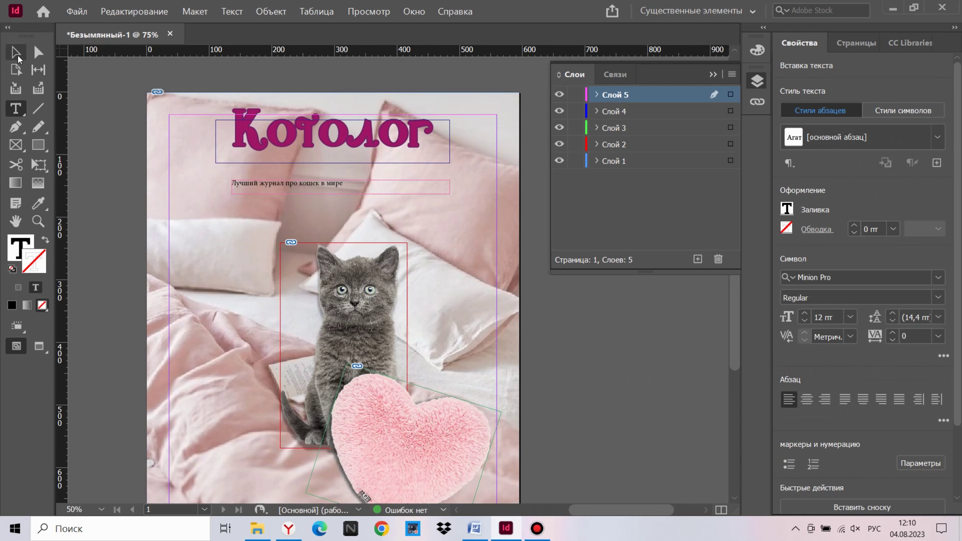
pyautogui.doubleClick(786, 208)
pyautogui.click(555, 342)
pyautogui.moveTo(680, 299)
pyautogui.mouseDown()
pyautogui.moveTo(702, 326)
pyautogui.moveTo(691, 300)
pyautogui.mouseUp()
pyautogui.click(827, 168)
# Step: Set the subtitle in the Neucha font
pyautogui.click(937, 277)
pyautogui.scroll(-3, 955, 73)
pyautogui.moveTo(955, 74); pyautogui.dragTo(954, 174)
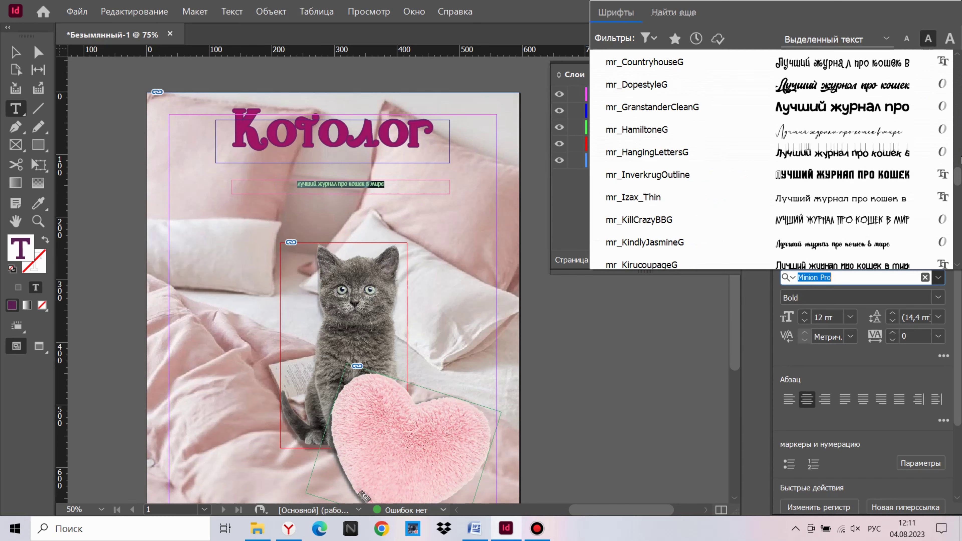
pyautogui.scroll(-2, 910, 153)
pyautogui.scroll(-2, 910, 153)
pyautogui.scroll(-2, 910, 153)
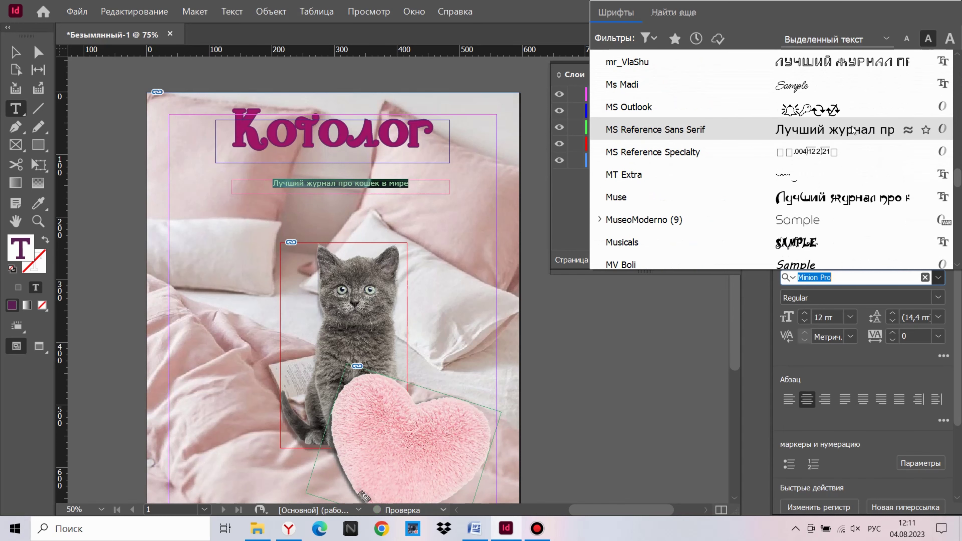
pyautogui.scroll(-1, 908, 84)
pyautogui.scroll(-2, 908, 84)
pyautogui.scroll(-3, 908, 84)
pyautogui.scroll(-2, 908, 95)
pyautogui.scroll(-1, 909, 171)
pyautogui.scroll(-4, 909, 174)
pyautogui.scroll(-1, 908, 174)
pyautogui.click(908, 152)
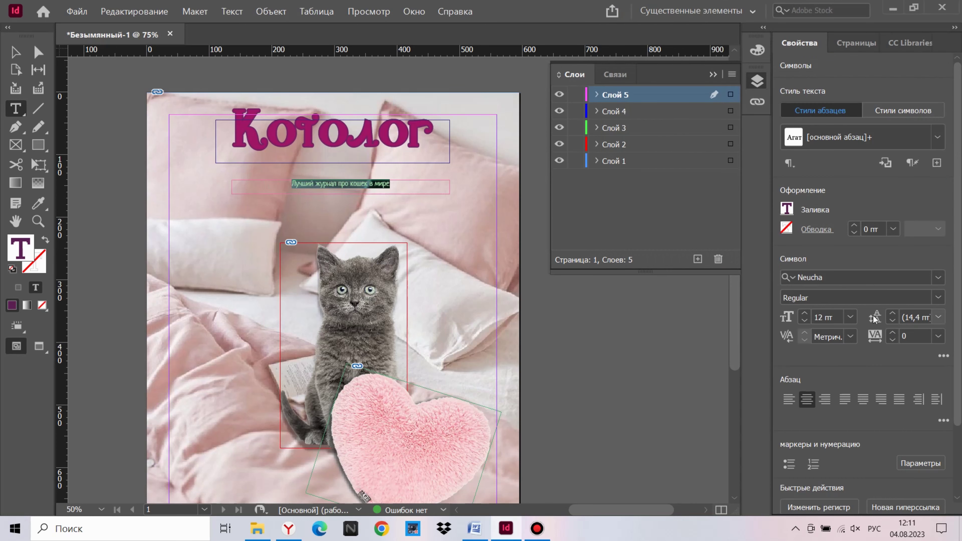
# Step: Fit the subtitle frame under the Котолог title, then draw a text frame on a new layer
pyautogui.press('Escape')
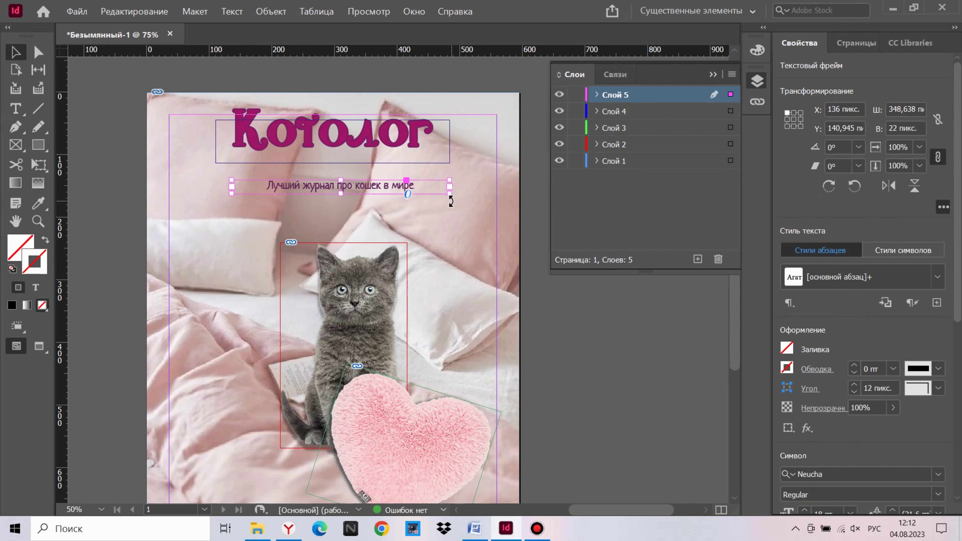
pyautogui.moveTo(394, 197); pyautogui.dragTo(389, 196)
pyautogui.write('250 пикс.')
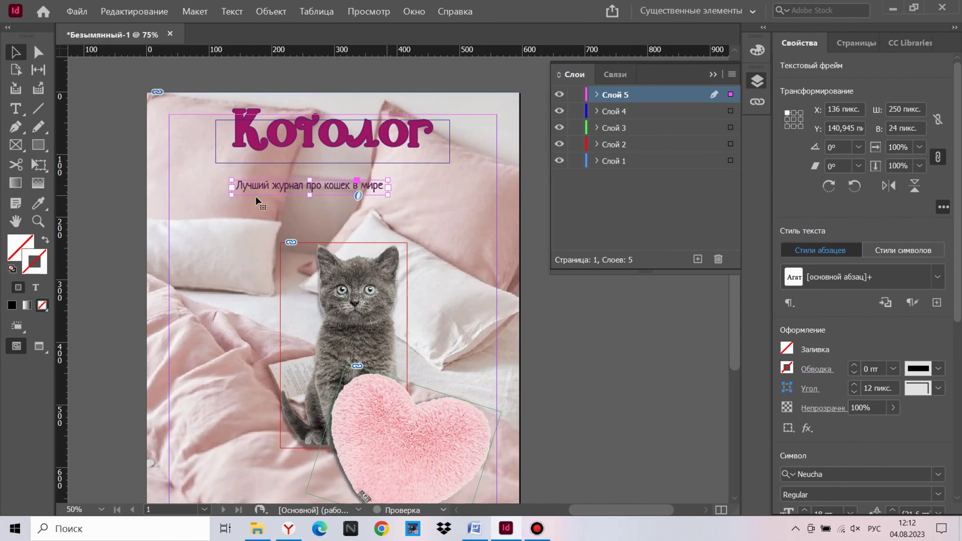
pyautogui.moveTo(318, 164); pyautogui.dragTo(318, 167)
pyautogui.click(697, 259)
pyautogui.moveTo(242, 198); pyautogui.dragTo(246, 199)
pyautogui.write('сентябрь 2023')
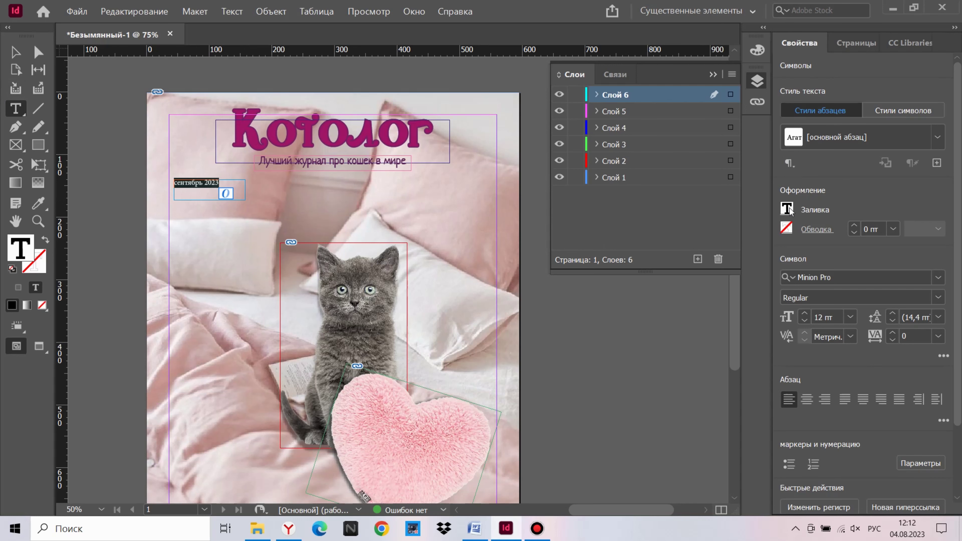
# Step: Colour the date 'сентябрь 2023' dark purple 5c1e56 and set it in Milk Mustache BB
pyautogui.doubleClick(21, 252)
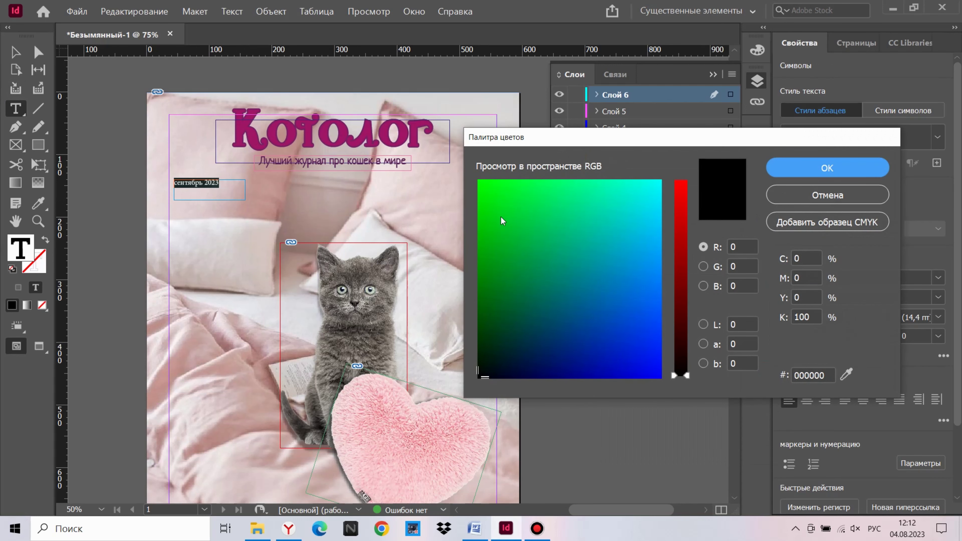
pyautogui.click(846, 374)
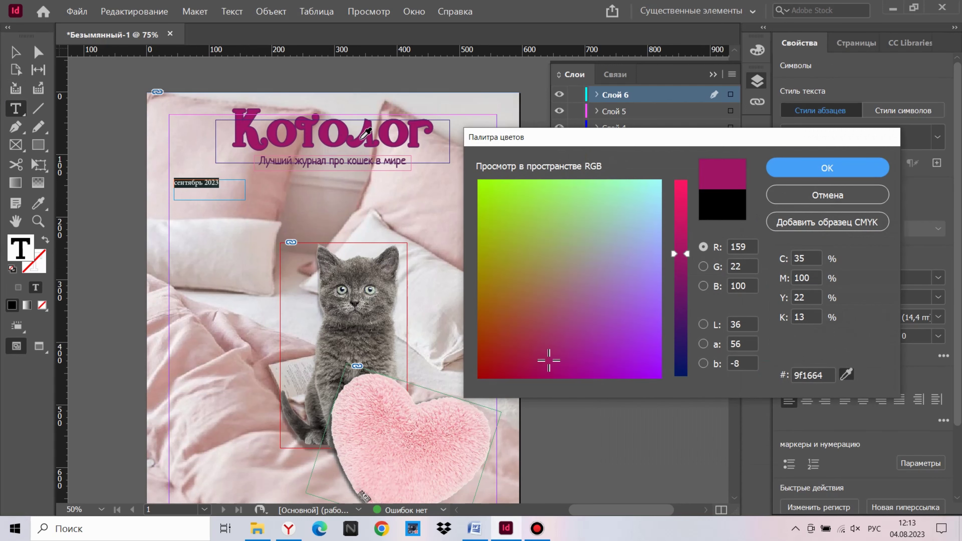
pyautogui.click(791, 168)
pyautogui.click(938, 277)
pyautogui.press('Down')
pyautogui.press('Down')
pyautogui.press('Down')
pyautogui.press('Down')
pyautogui.press('Down')
pyautogui.press('Down')
pyautogui.press('Down')
pyautogui.press('Down')
pyautogui.press('Up')
pyautogui.press('Up')
pyautogui.press('Up')
pyautogui.press('Up')
pyautogui.press('Up')
pyautogui.press('Up')
pyautogui.press('Up')
pyautogui.press('Up')
pyautogui.press('Up')
pyautogui.press('Return')
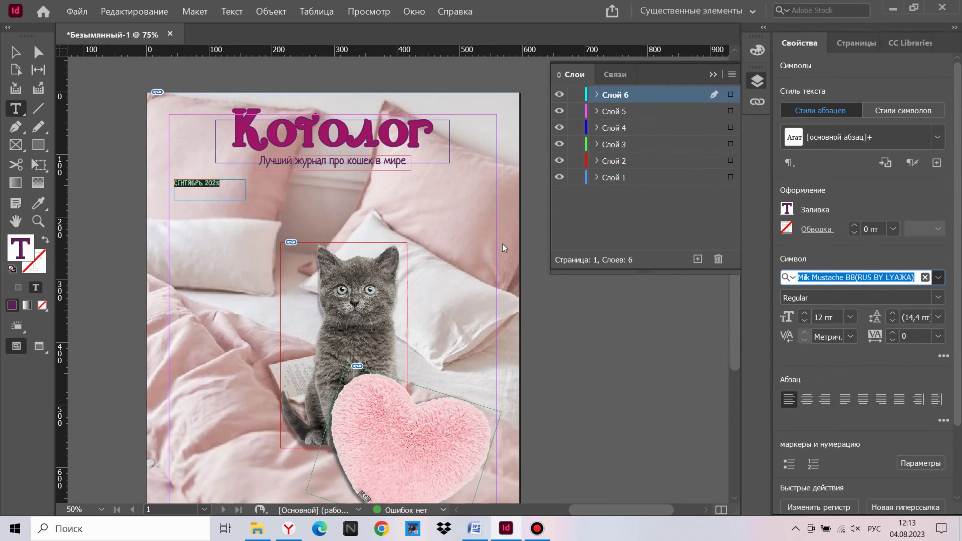
# Step: Left-align the date and shrink its frame to fit the text
pyautogui.click(845, 405)
pyautogui.click(795, 408)
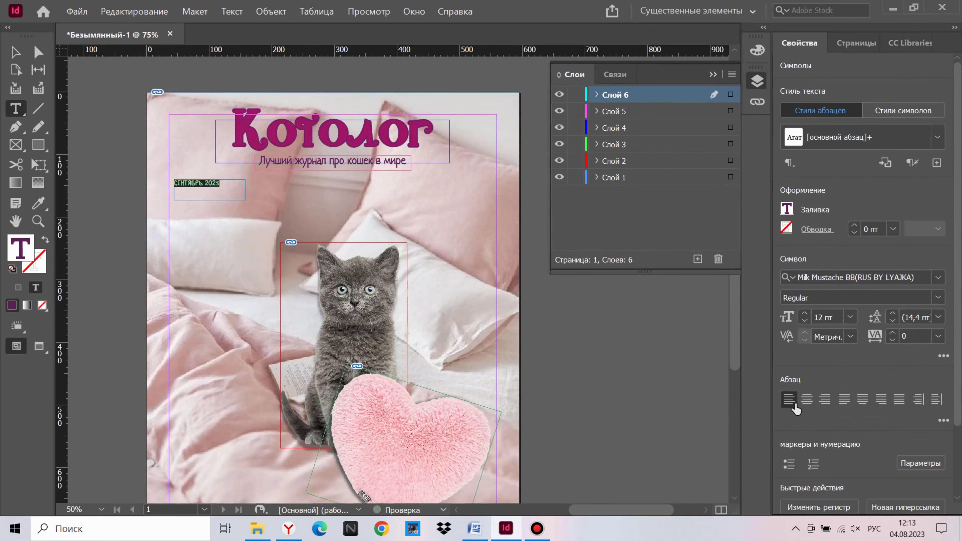
pyautogui.press('Escape')
pyautogui.keyDown('alt'); pyautogui.scroll(2, 162, 178); pyautogui.keyUp('alt')
pyautogui.moveTo(298, 212); pyautogui.dragTo(269, 221)
pyautogui.keyDown('alt'); pyautogui.scroll(-1, 269, 221); pyautogui.keyUp('alt')
# Step: Enlarge the subtitle to 20 pt, recentre it, and add another layer
pyautogui.click(494, 185)
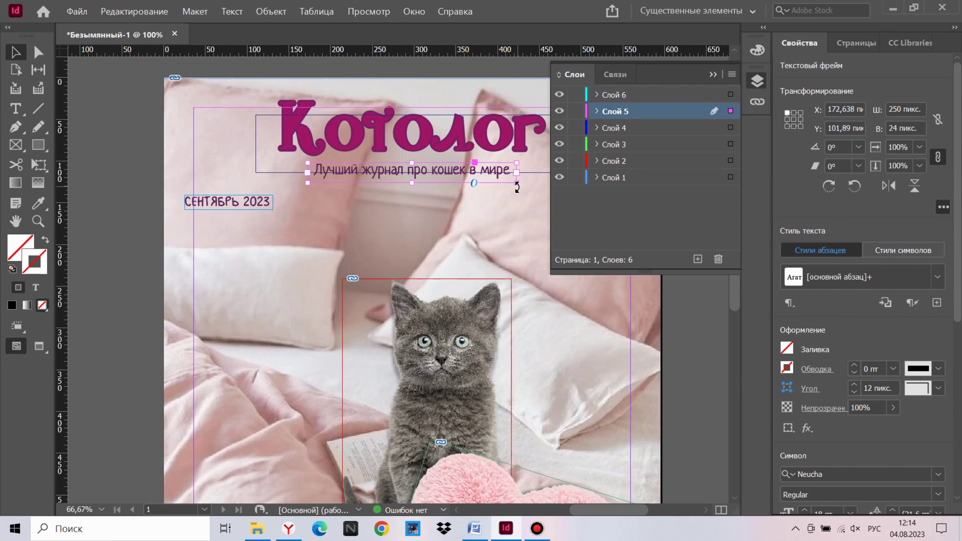
pyautogui.moveTo(517, 187); pyautogui.dragTo(535, 186)
pyautogui.scroll(-5, 842, 376)
pyautogui.click(804, 325)
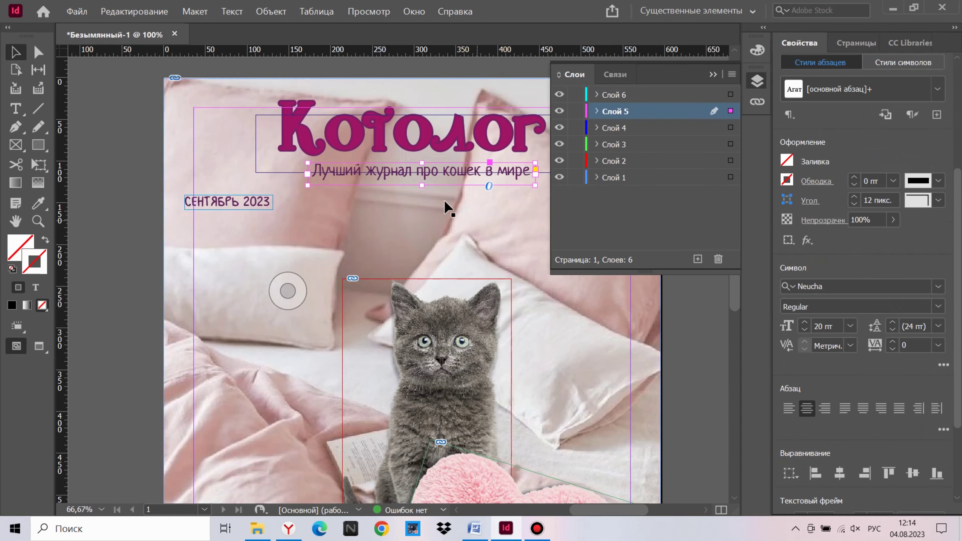
pyautogui.moveTo(447, 175); pyautogui.dragTo(439, 173)
pyautogui.click(756, 80)
pyautogui.click(697, 259)
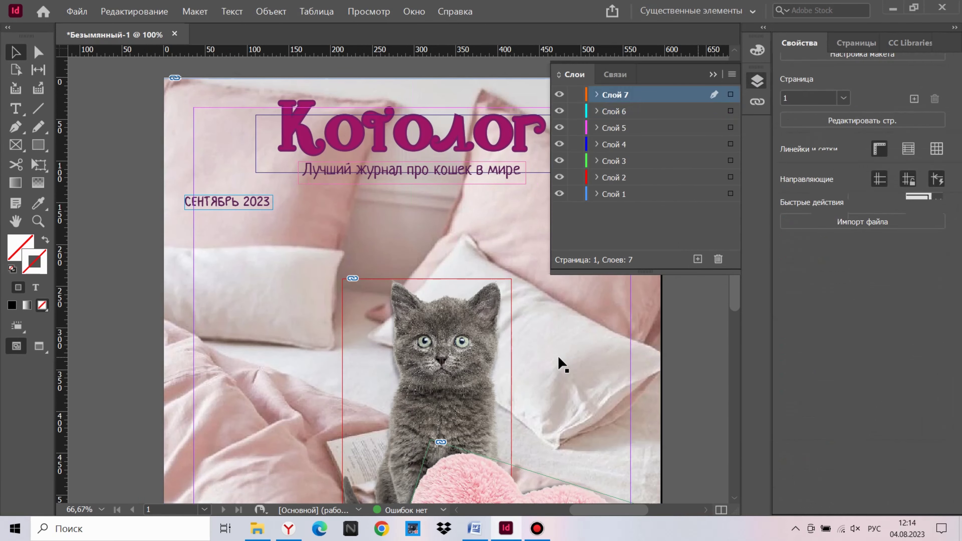
# Step: Move the kitten photo left to X 172 px and nudge the heart pillow up
pyautogui.hotkey('ctrl', '-')
pyautogui.scroll(-5, 133, 299)
pyautogui.scroll(5, 133, 298)
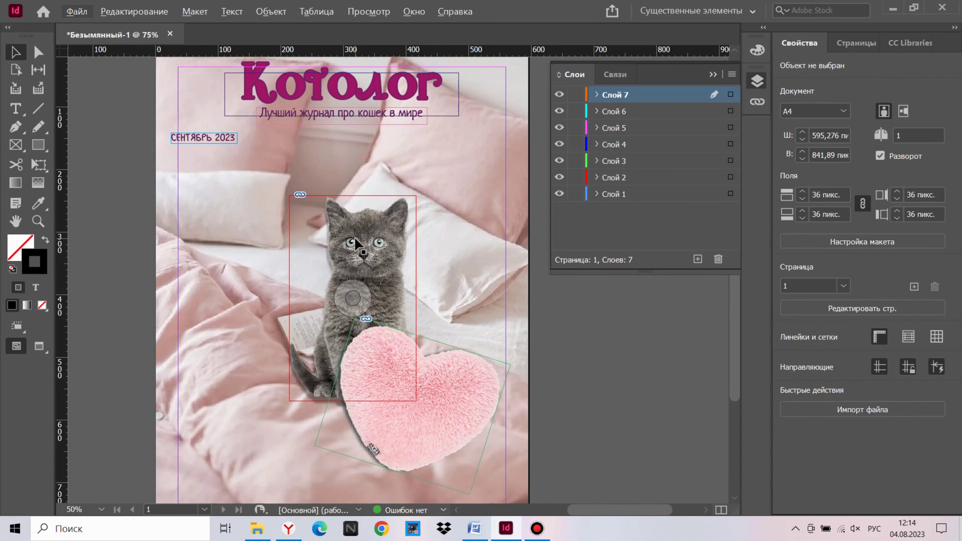
pyautogui.moveTo(356, 243); pyautogui.dragTo(334, 237)
pyautogui.click(413, 441)
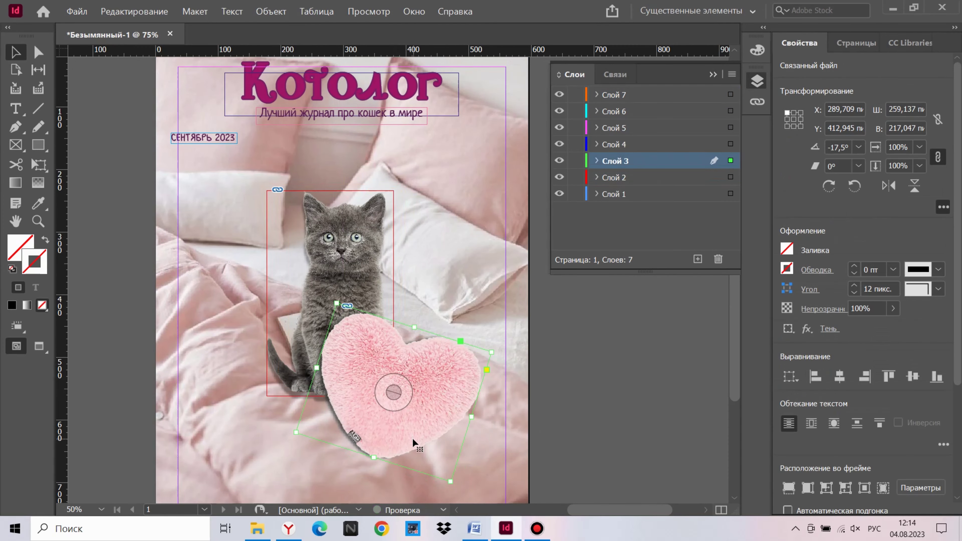
pyautogui.click(247, 280)
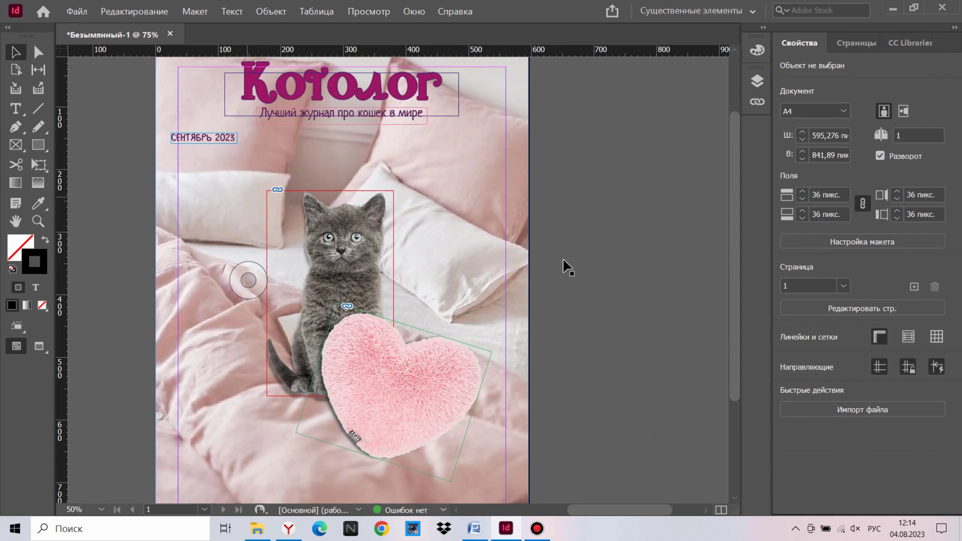
pyautogui.scroll(3, 245, 204)
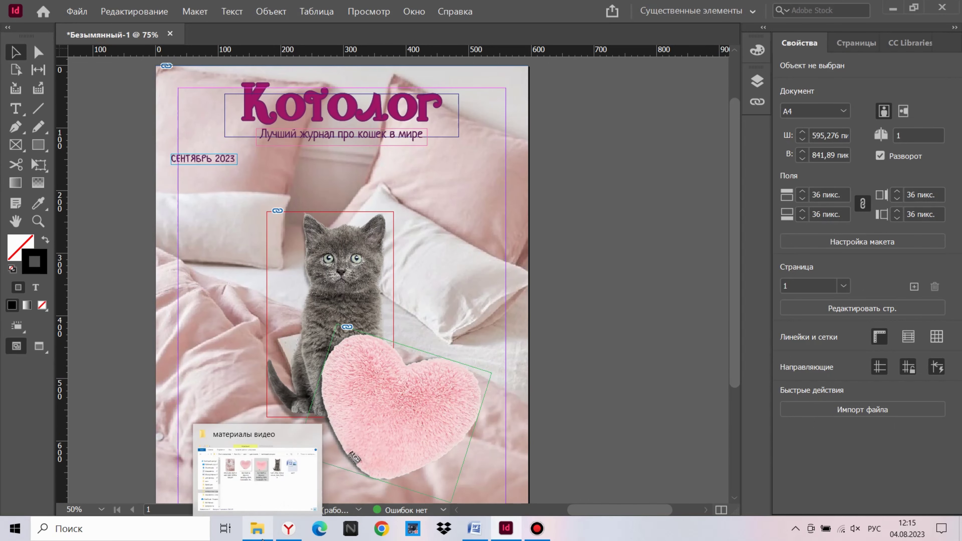
pyautogui.moveTo(284, 312)
pyautogui.mouseDown()
pyautogui.moveTo(305, 381)
pyautogui.moveTo(294, 385)
pyautogui.mouseUp()
pyautogui.click(374, 449)
pyautogui.moveTo(374, 448); pyautogui.dragTo(377, 439)
pyautogui.click(564, 358)
pyautogui.click(757, 80)
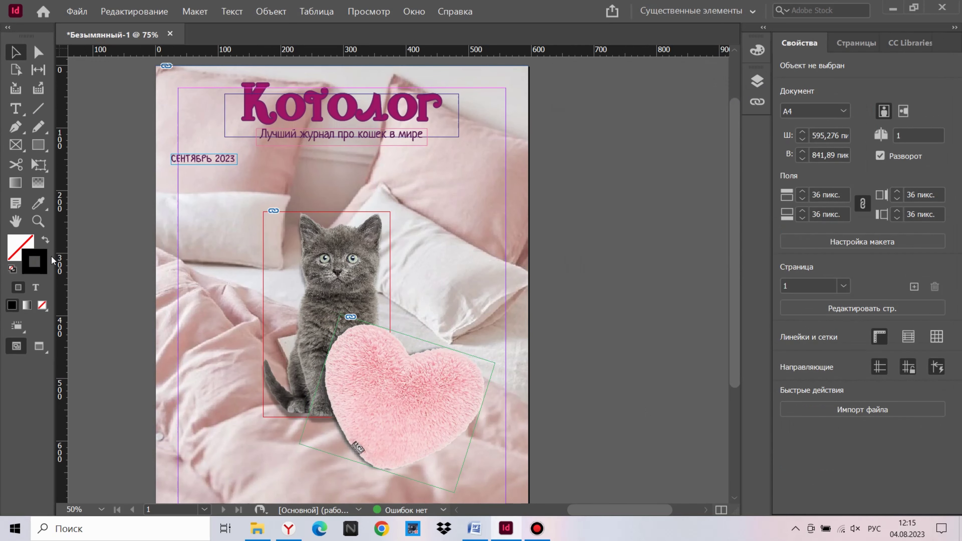
# Step: Draw a new empty text frame at left below the date
pyautogui.rightClick(26, 115)
pyautogui.click(60, 127)
pyautogui.moveTo(164, 175); pyautogui.dragTo(216, 212)
# Step: Paste the headline «Удачный кадр, или как заставить кота позировать» from Word into the frame
pyautogui.moveTo(275, 262); pyautogui.dragTo(274, 262)
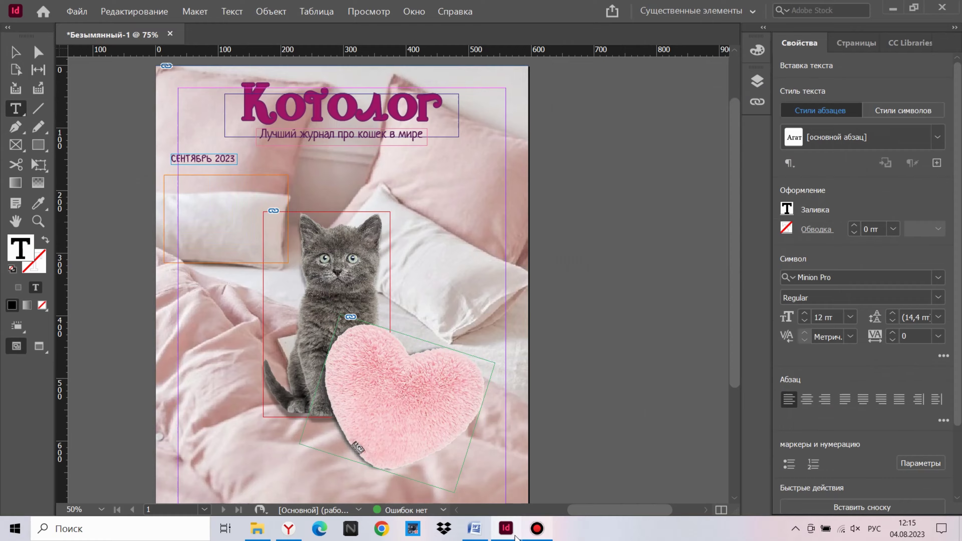
pyautogui.click(474, 528)
pyautogui.tripleClick(408, 152)
pyautogui.hotkey('ctrl', 'c')
pyautogui.rightClick(408, 159)
pyautogui.hotkey('ctrl', 'v')
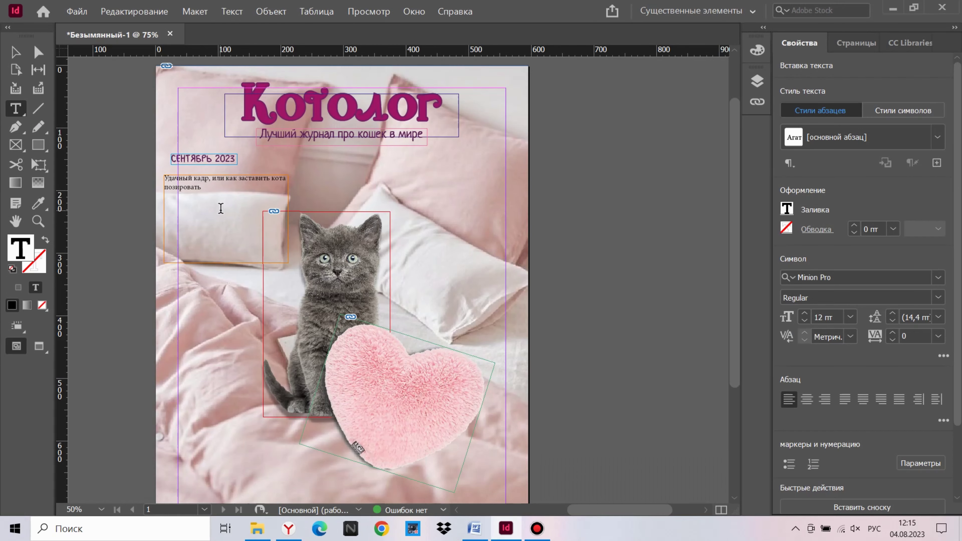
# Step: Format the headline in Neucha 20 pt with purple #5c2056 fill
pyautogui.click(938, 277)
pyautogui.click(644, 84)
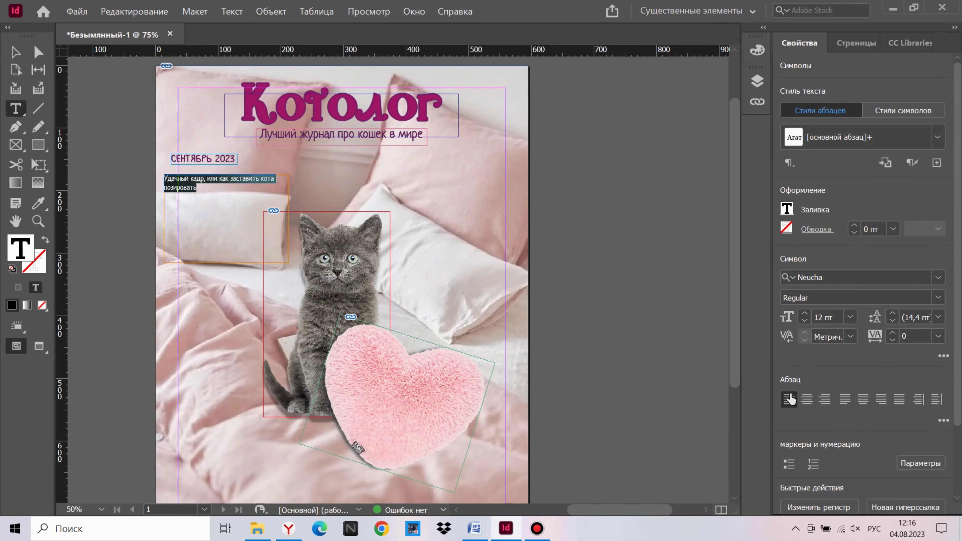
pyautogui.click(804, 317)
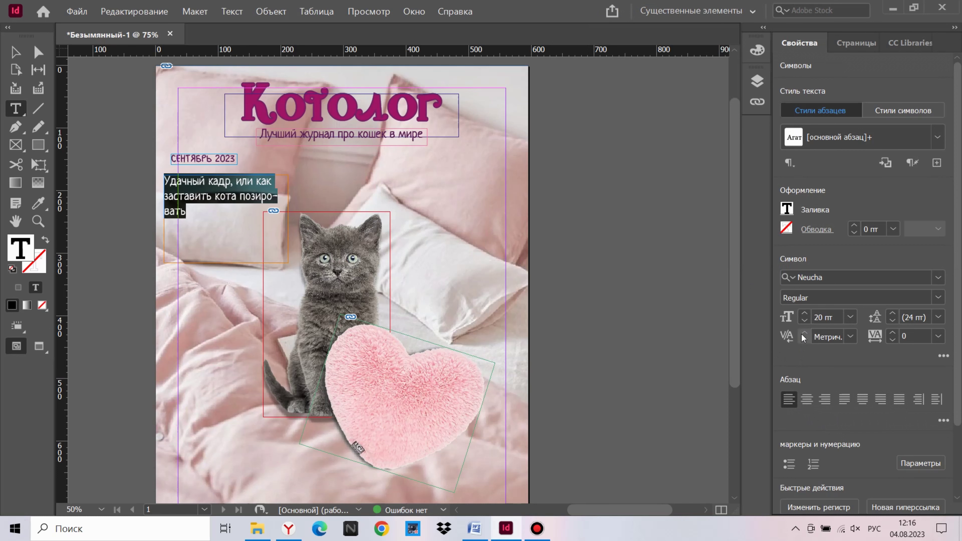
pyautogui.scroll(-2, 423, 318)
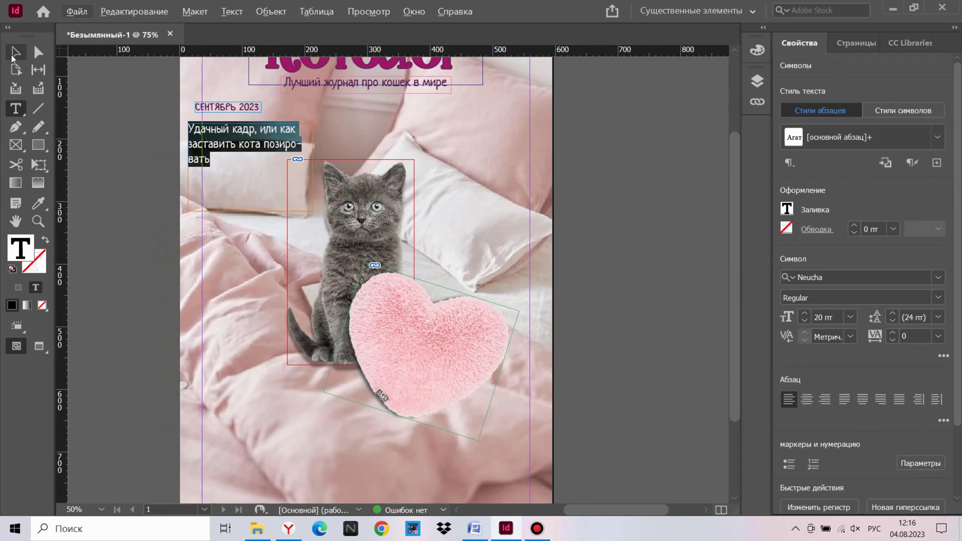
pyautogui.doubleClick(786, 208)
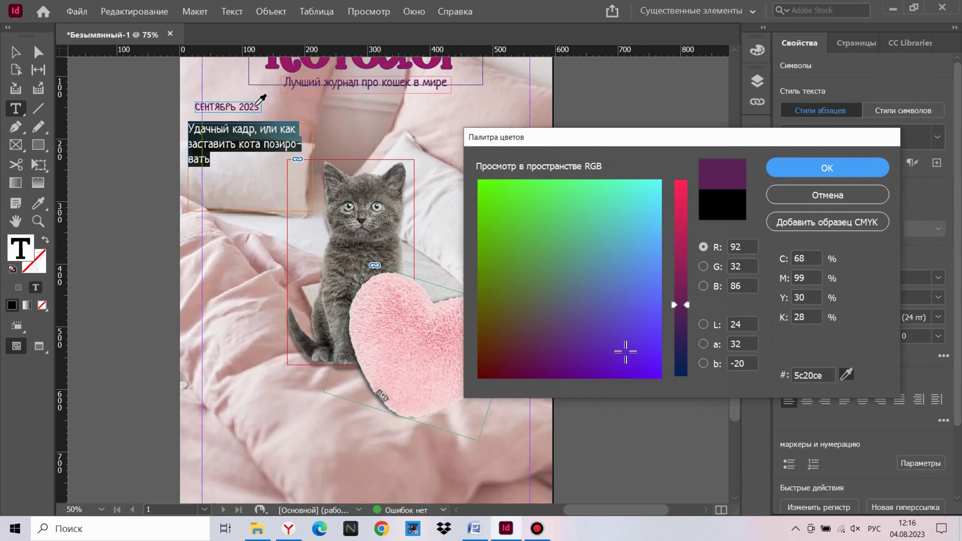
pyautogui.click(826, 168)
# Step: Widen the headline frame so the text sits on two lines
pyautogui.press('Escape')
pyautogui.moveTo(312, 167); pyautogui.dragTo(350, 167)
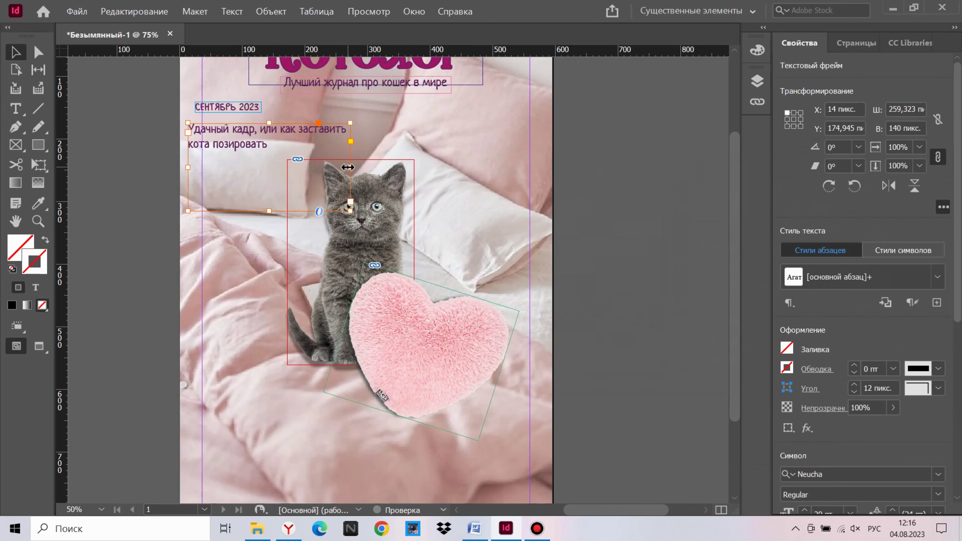
pyautogui.moveTo(270, 210); pyautogui.dragTo(270, 155)
pyautogui.click(96, 275)
pyautogui.scroll(2, 253, 341)
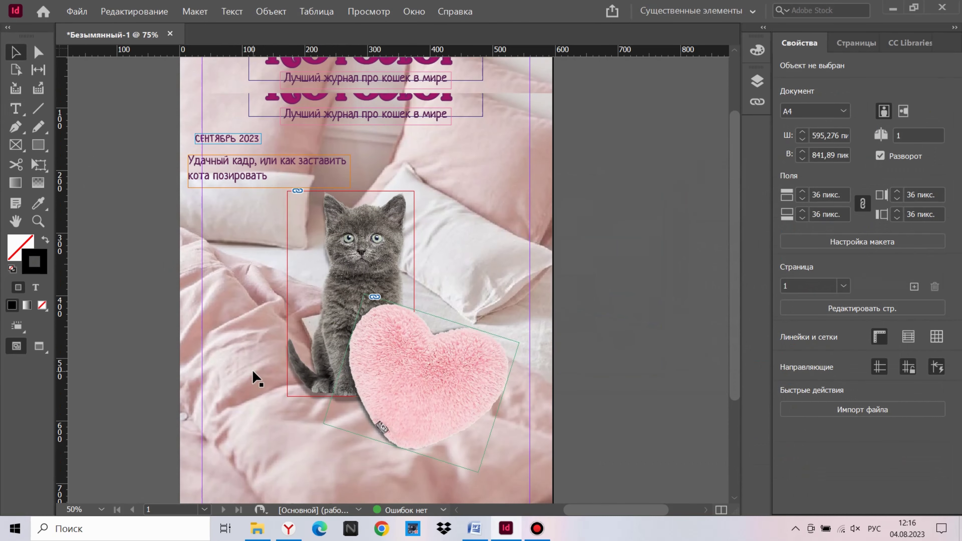
pyautogui.scroll(-2, 463, 185)
# Step: Nudge the first headline frame slightly up and adjust the kitten and heart images
pyautogui.click(318, 279)
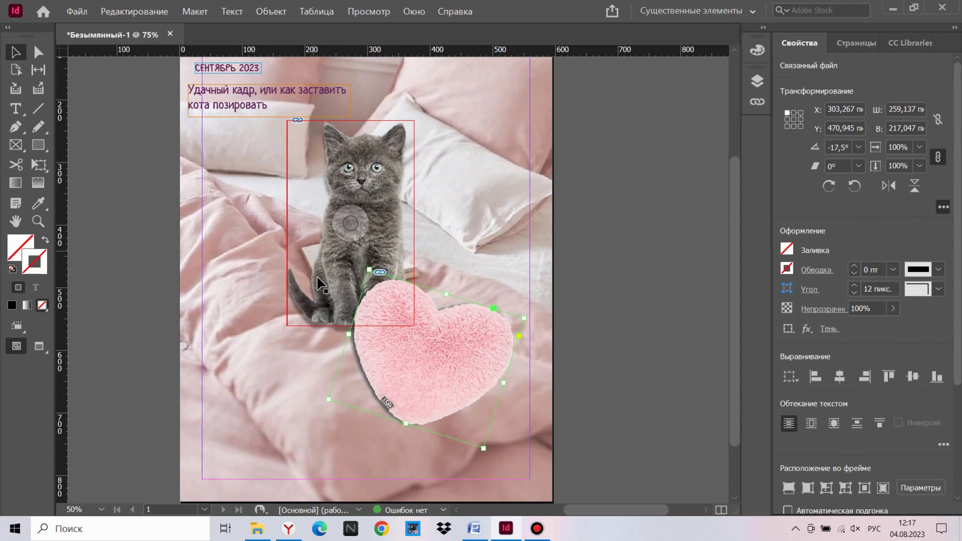
pyautogui.scroll(2, 229, 331)
pyautogui.click(133, 237)
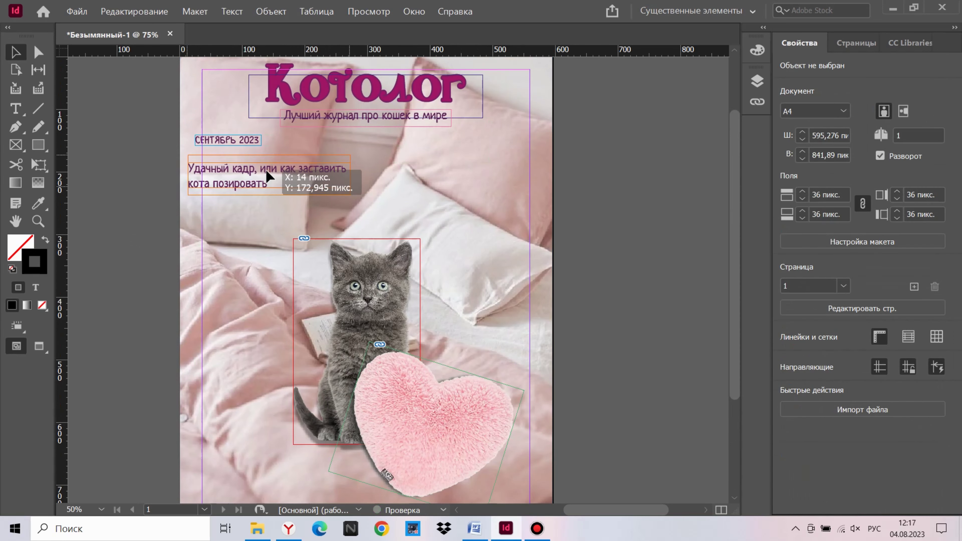
pyautogui.click(331, 173)
pyautogui.click(262, 275)
pyautogui.scroll(2, 257, 214)
pyautogui.scroll(-1, 329, 259)
pyautogui.scroll(-2, 329, 262)
pyautogui.scroll(1, 329, 299)
pyautogui.moveTo(329, 434)
pyautogui.mouseDown()
pyautogui.moveTo(414, 483)
pyautogui.moveTo(424, 451)
pyautogui.mouseUp()
pyautogui.click(379, 398)
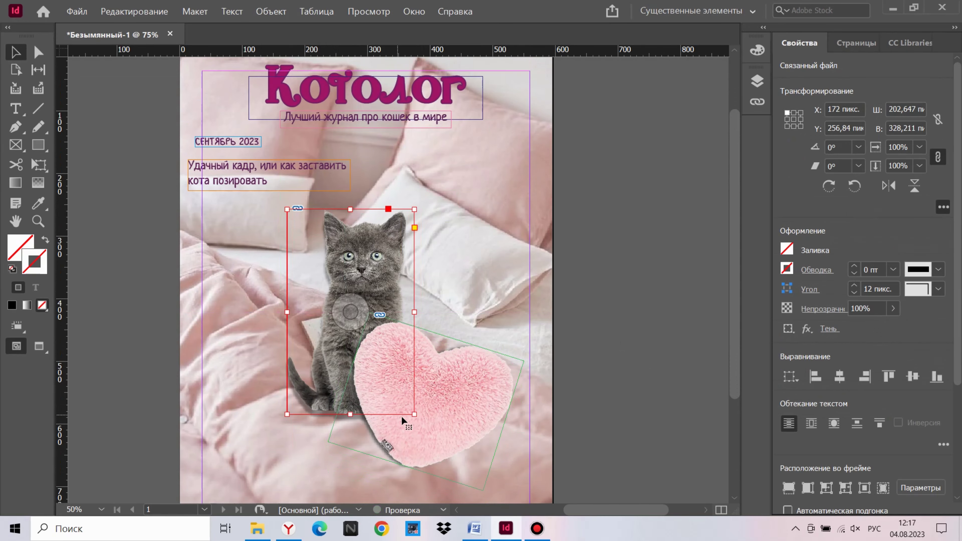
pyautogui.click(435, 397)
pyautogui.click(670, 409)
# Step: Add a new layer, Слой 8, above the others
pyautogui.click(757, 80)
pyautogui.click(621, 95)
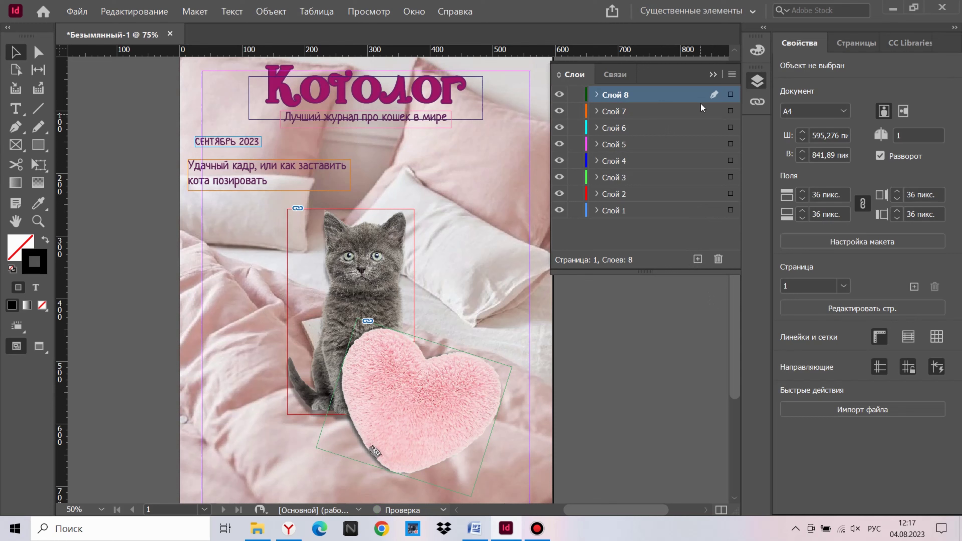
pyautogui.scroll(1, 622, 195)
pyautogui.click(756, 87)
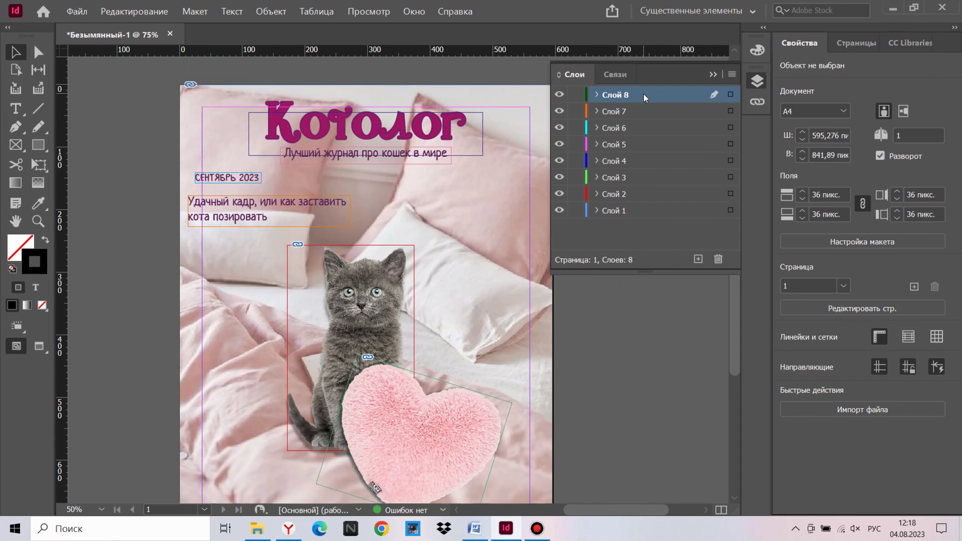
# Step: Place a headline copy at upper right reading «Простые и красивые имена для котов и кошек»
pyautogui.hotkey('ctrl', 'v')
pyautogui.moveTo(424, 282); pyautogui.dragTo(491, 224)
pyautogui.scroll(-1, 491, 223)
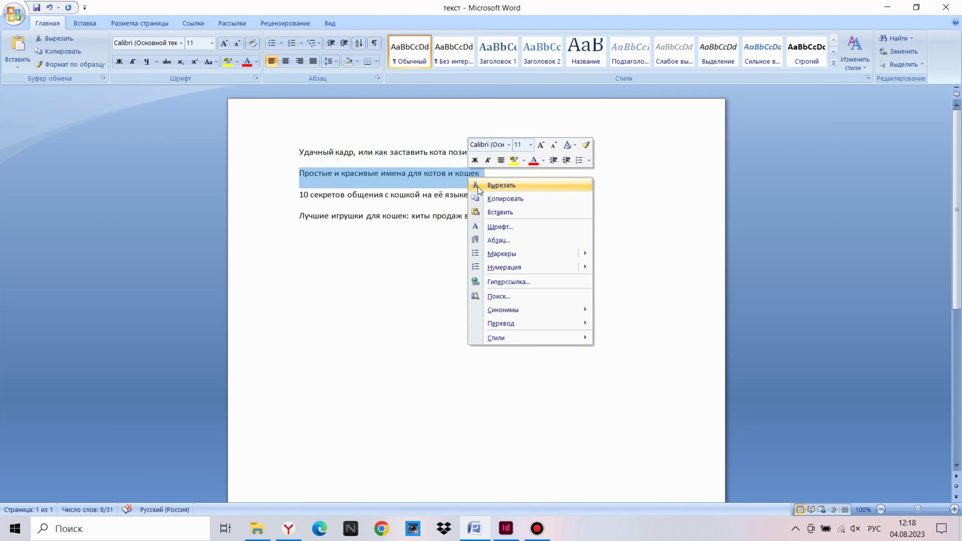
pyautogui.click(431, 182)
pyautogui.hotkey('ctrl', 'a')
pyautogui.hotkey('ctrl', 'v')
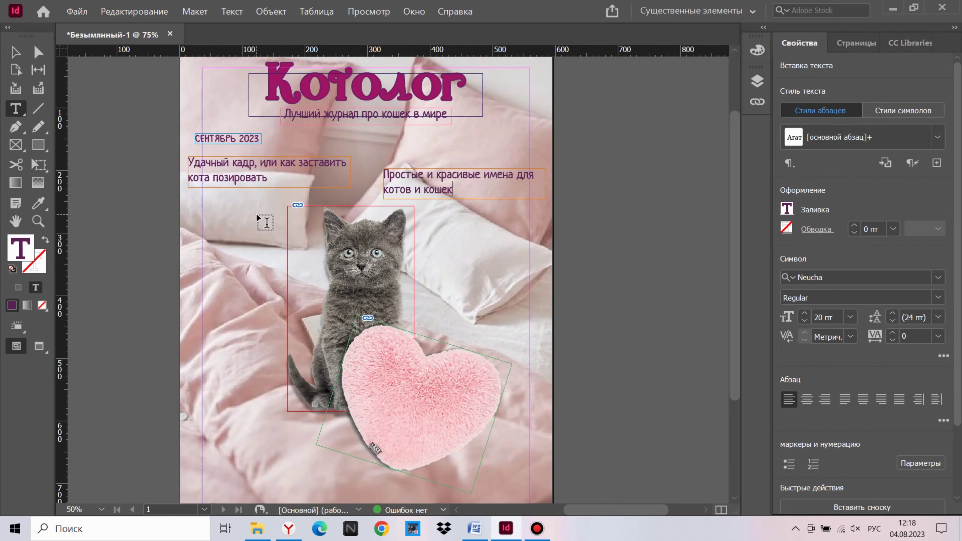
# Step: Duplicate the headline frame and move the copy to the lower left
pyautogui.press('Escape')
pyautogui.click(511, 236)
pyautogui.scroll(-3, 459, 404)
pyautogui.hotkey('ctrl', 'v')
pyautogui.hotkey('ctrl', 'z')
pyautogui.hotkey('ctrl', 'v')
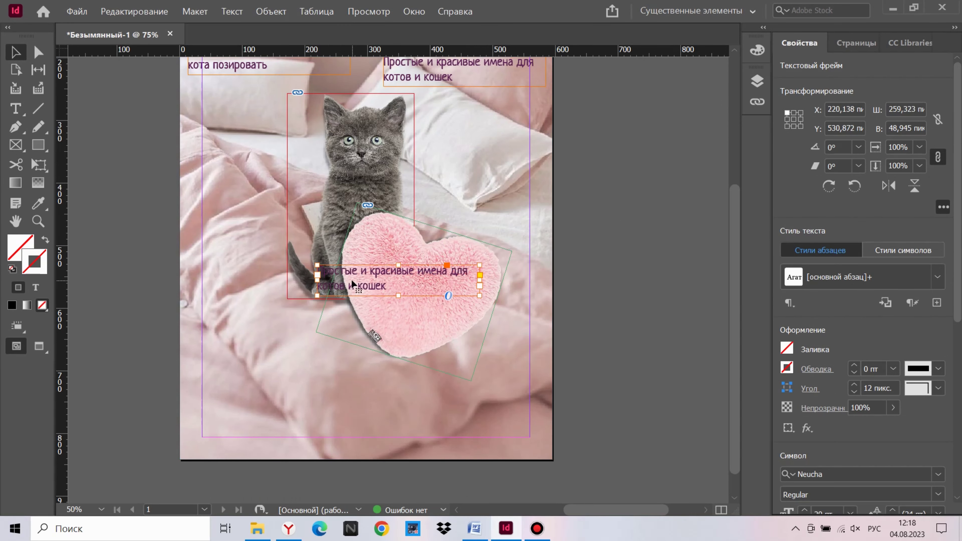
pyautogui.moveTo(352, 284); pyautogui.dragTo(423, 195)
pyautogui.scroll(3, 240, 365)
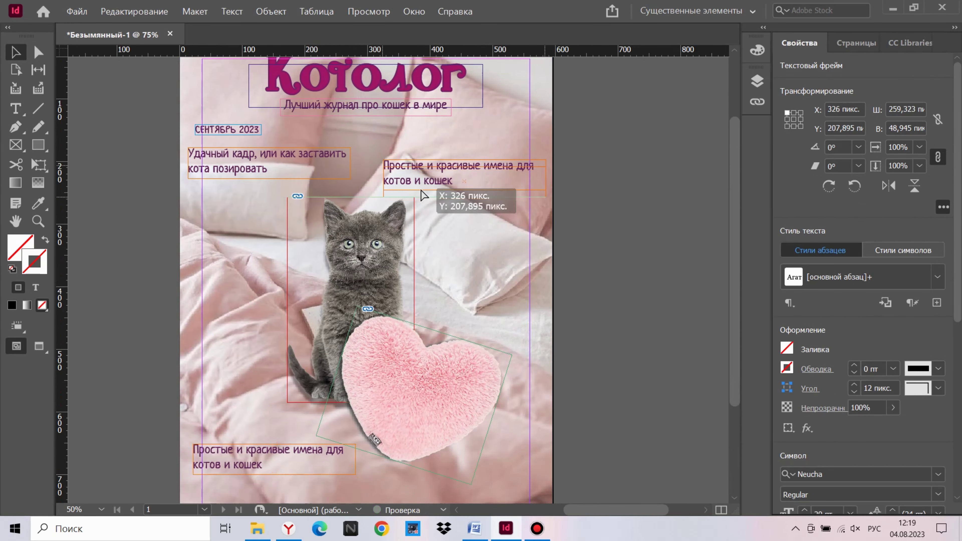
pyautogui.moveTo(423, 195); pyautogui.dragTo(229, 176)
pyautogui.click(129, 232)
pyautogui.scroll(-3, 225, 326)
pyautogui.scroll(1, 223, 326)
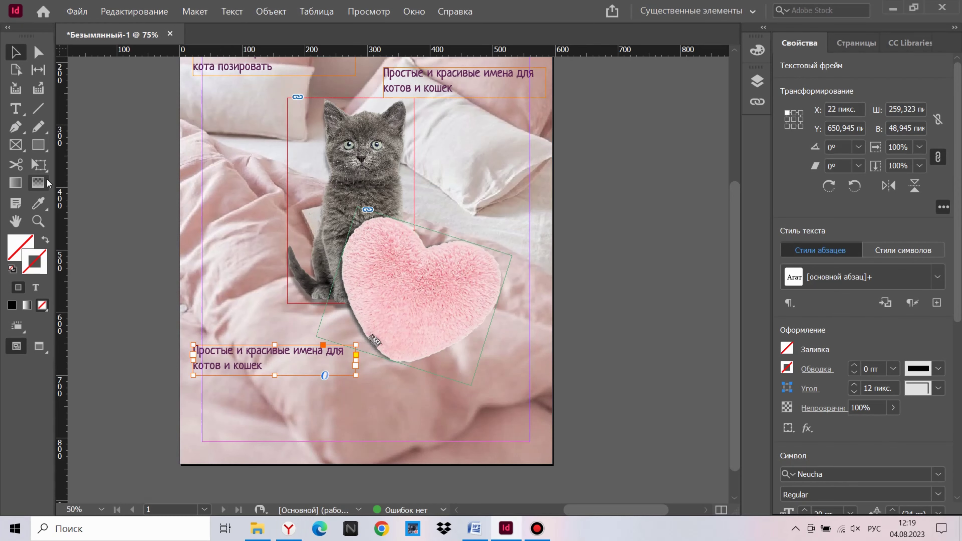
# Step: Replace the lower-left text with «10 секретов общения с кошкой на её языке» and fit its frame
pyautogui.doubleClick(265, 358)
pyautogui.hotkey('ctrl', 'a')
pyautogui.hotkey('ctrl', 'v')
pyautogui.press('Escape')
pyautogui.moveTo(355, 360); pyautogui.dragTo(351, 361)
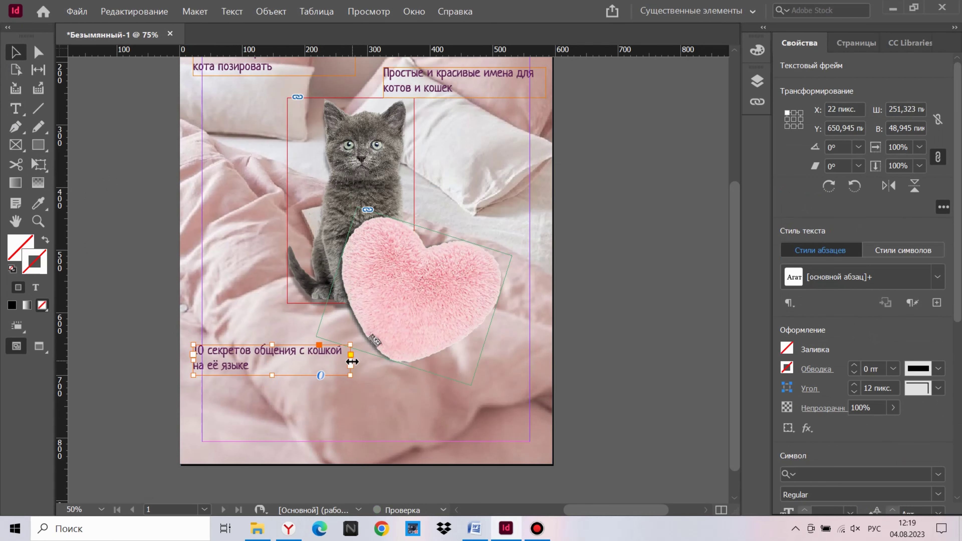
pyautogui.moveTo(233, 362); pyautogui.dragTo(235, 360)
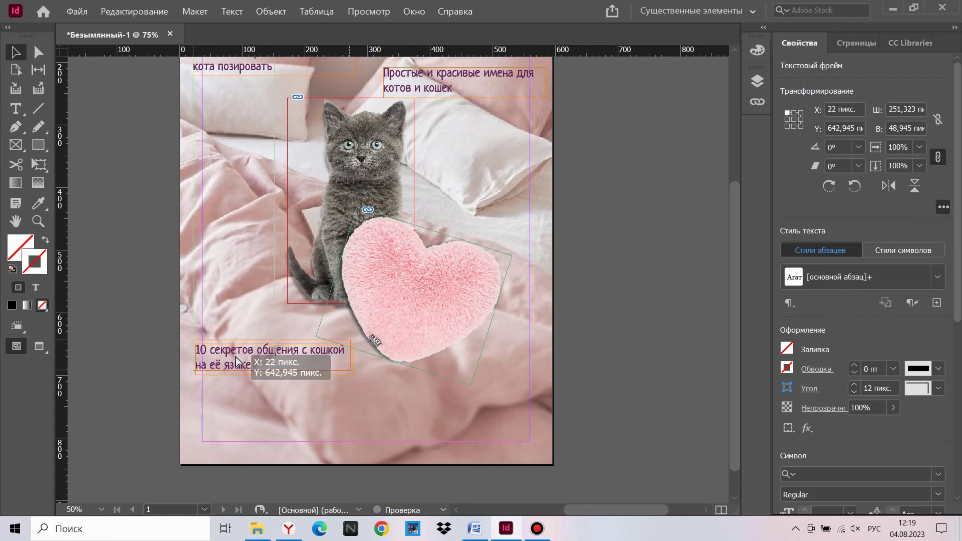
# Step: Add a lower-right headline copy with the cat-toy bestsellers text from Word
pyautogui.hotkey('ctrl', 'v')
pyautogui.moveTo(419, 311); pyautogui.dragTo(441, 424)
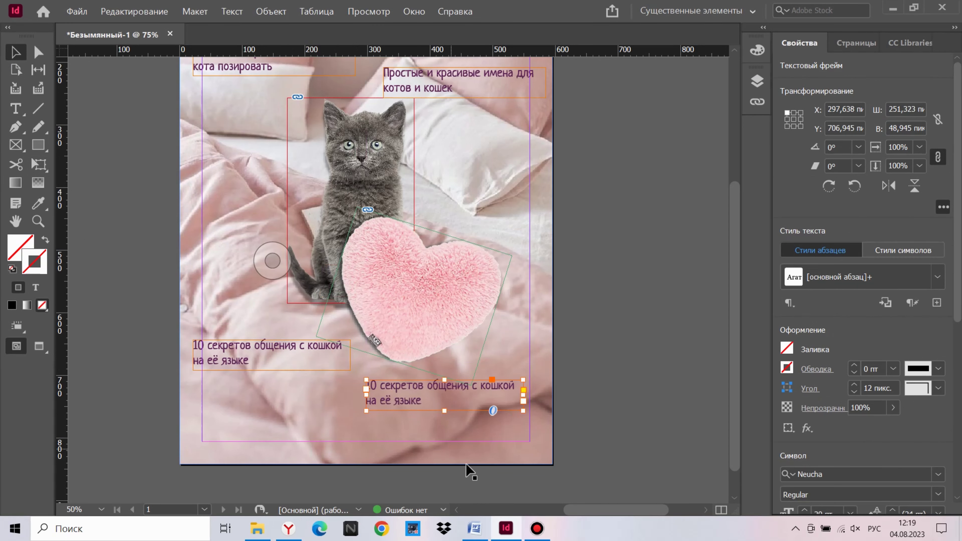
pyautogui.hotkey('alt', 'Tab')
pyautogui.hotkey('alt', 'Tab')
pyautogui.doubleClick(373, 392)
pyautogui.hotkey('ctrl', 'a')
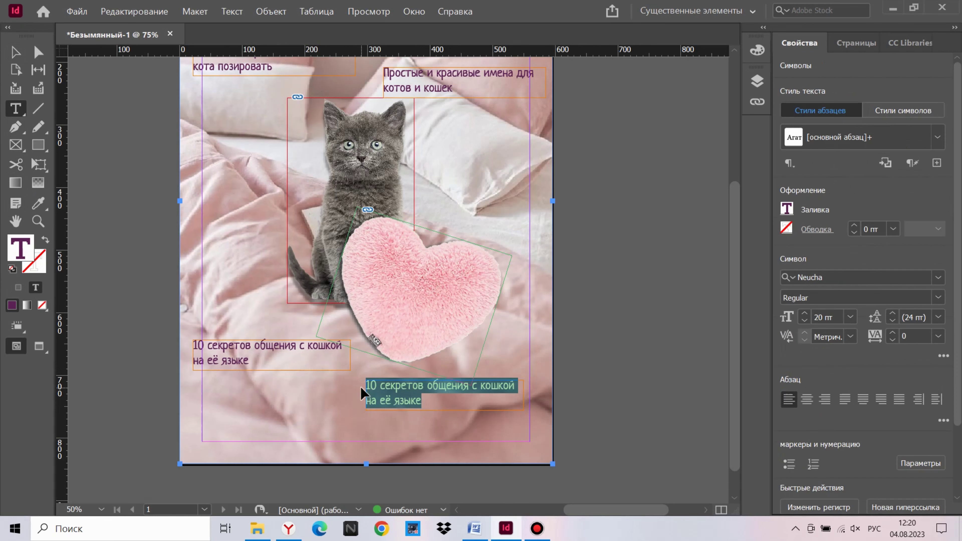
pyautogui.hotkey('ctrl', 'v')
pyautogui.press('Escape')
pyautogui.click(633, 382)
pyautogui.hotkey('ctrl', '-')
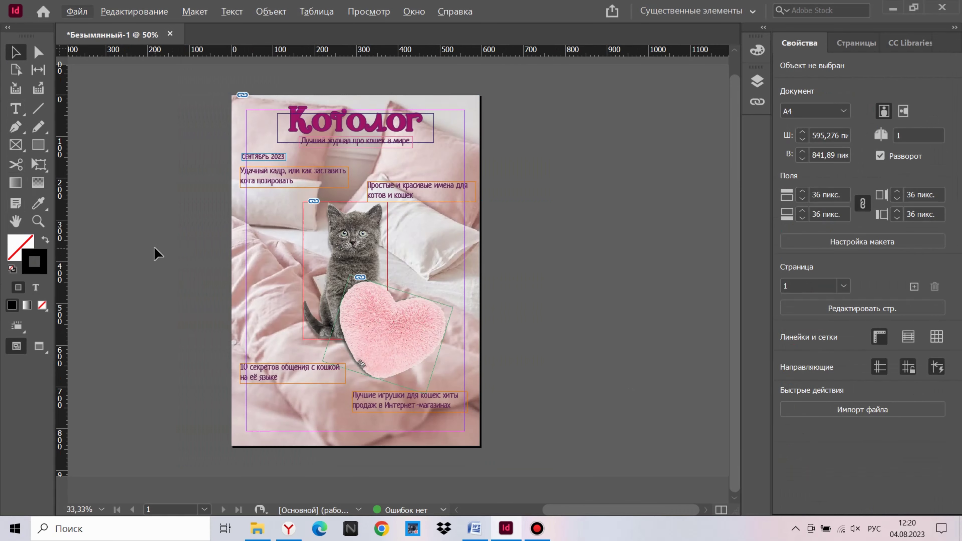
# Step: Copy the subtitle frame to the page bottom and retype it as «И МНОГОЕ ДРУГОЕ...»
pyautogui.click(345, 142)
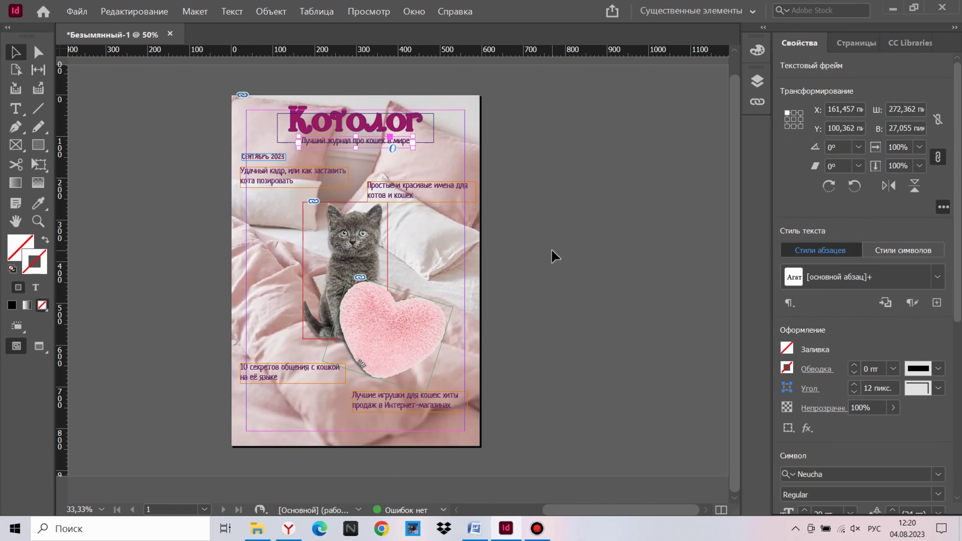
pyautogui.moveTo(391, 272); pyautogui.dragTo(342, 426)
pyautogui.doubleClick(348, 424)
pyautogui.hotkey('ctrl', 'a')
pyautogui.write('И МНОГО')
pyautogui.press('Escape')
# Step: Enlarge the closing line to 31 pt and preview the finished cover full-screen
pyautogui.hotkey('ctrl', '=')
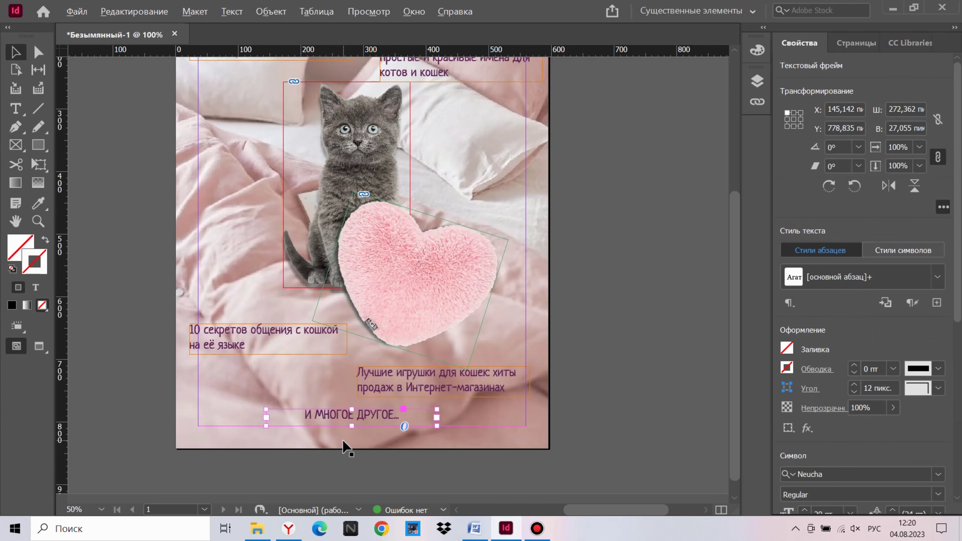
pyautogui.hotkey('ctrl', '=')
pyautogui.scroll(-5, 883, 341)
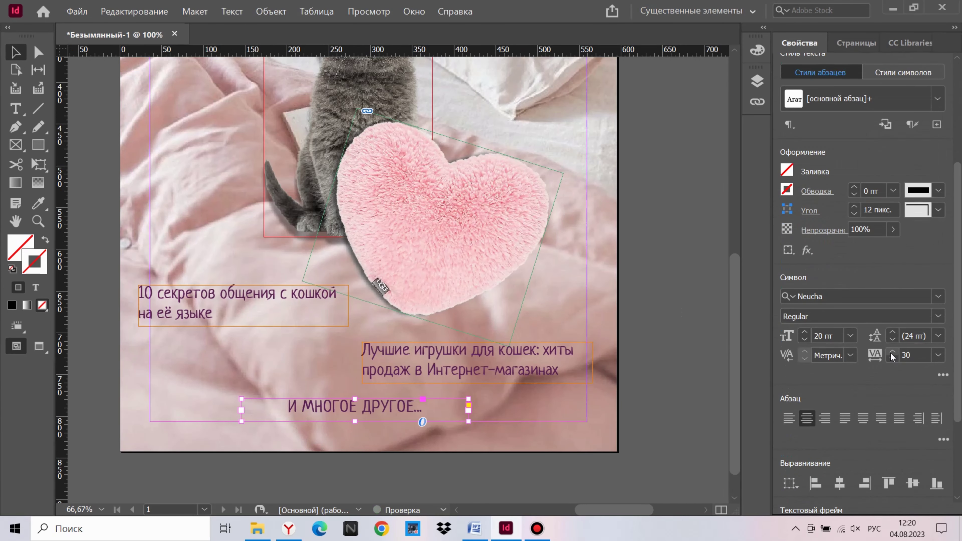
pyautogui.click(804, 332)
pyautogui.click(804, 332)
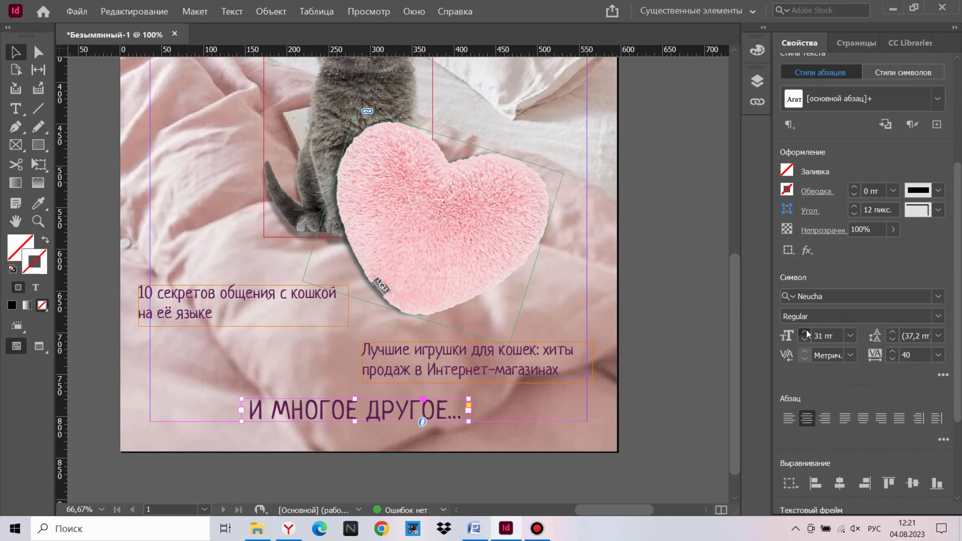
pyautogui.click(626, 295)
pyautogui.hotkey('ctrl', '-')
pyautogui.hotkey('ctrl', '-')
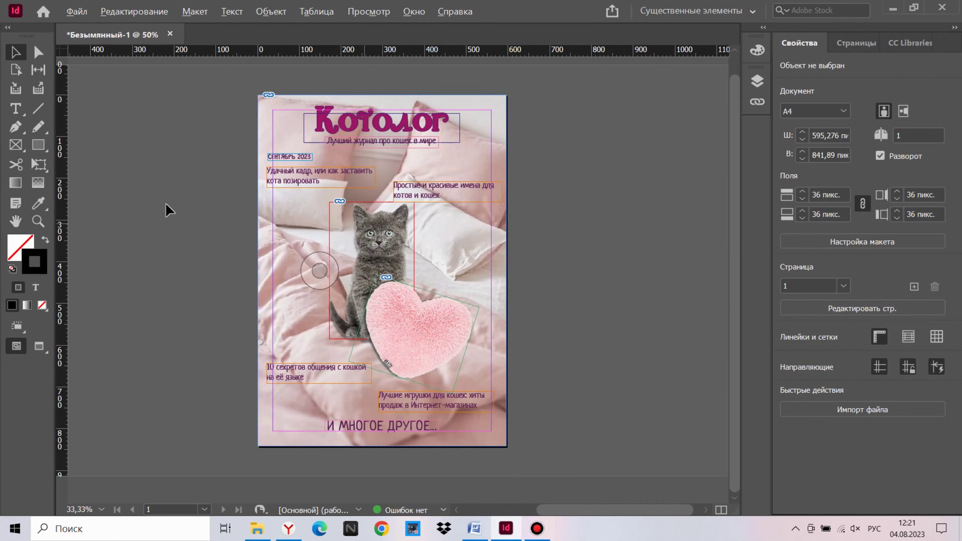
pyautogui.hotkey('shift', 'w')
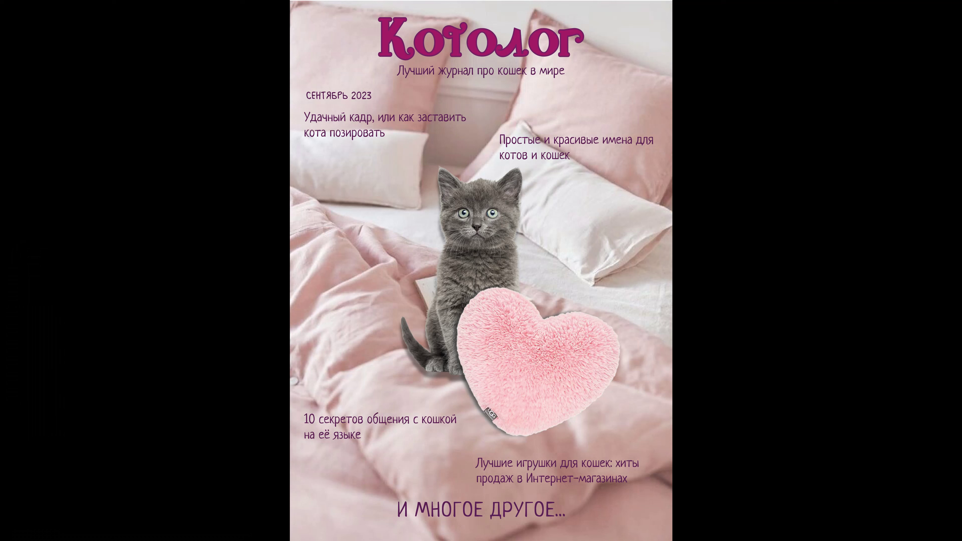